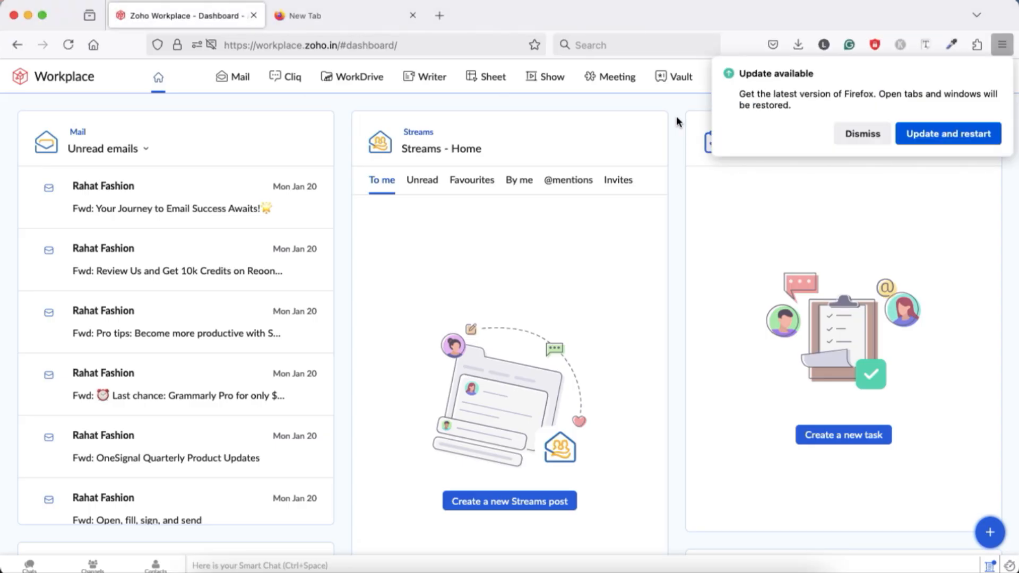
Step: Dismiss the browser update notice and open the domain list in the organization's Admin Console
click(860, 132)
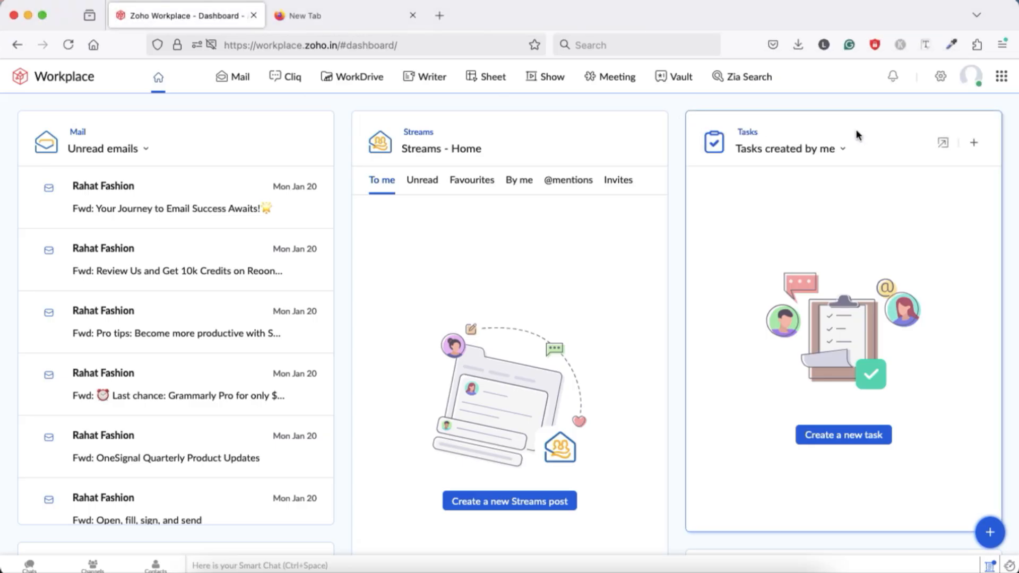
click(970, 80)
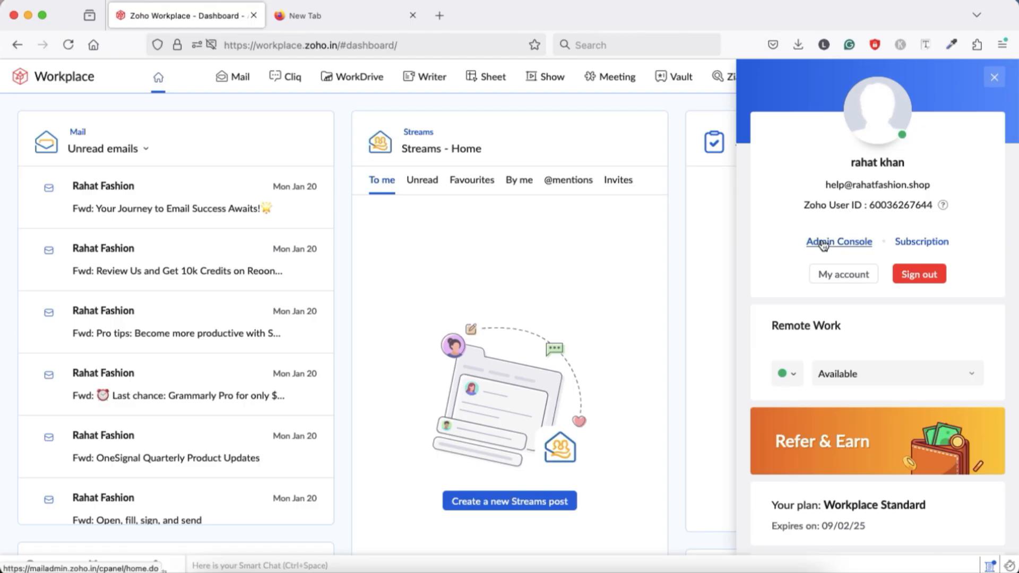
click(823, 243)
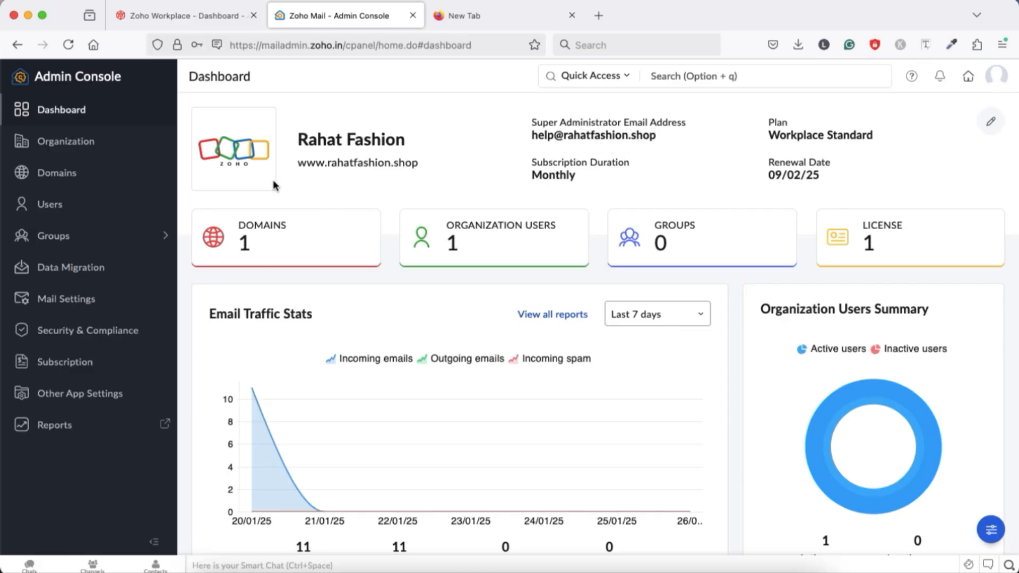
click(60, 175)
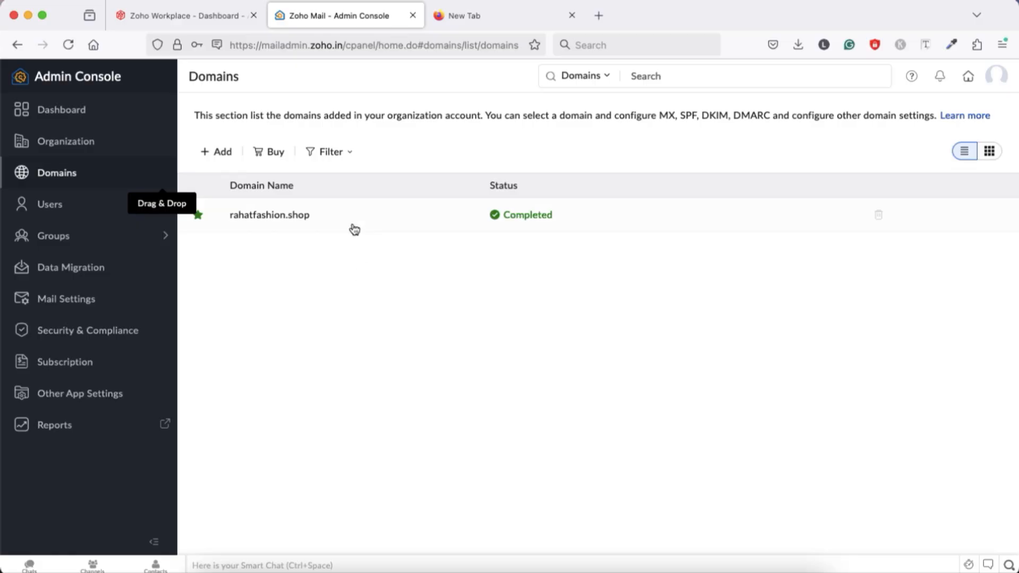
click(610, 79)
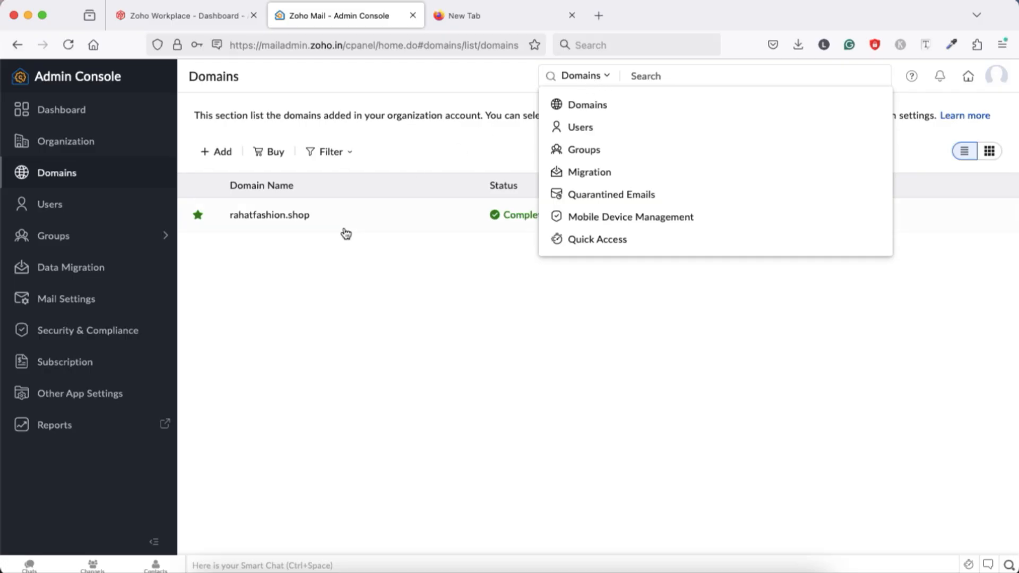
click(379, 244)
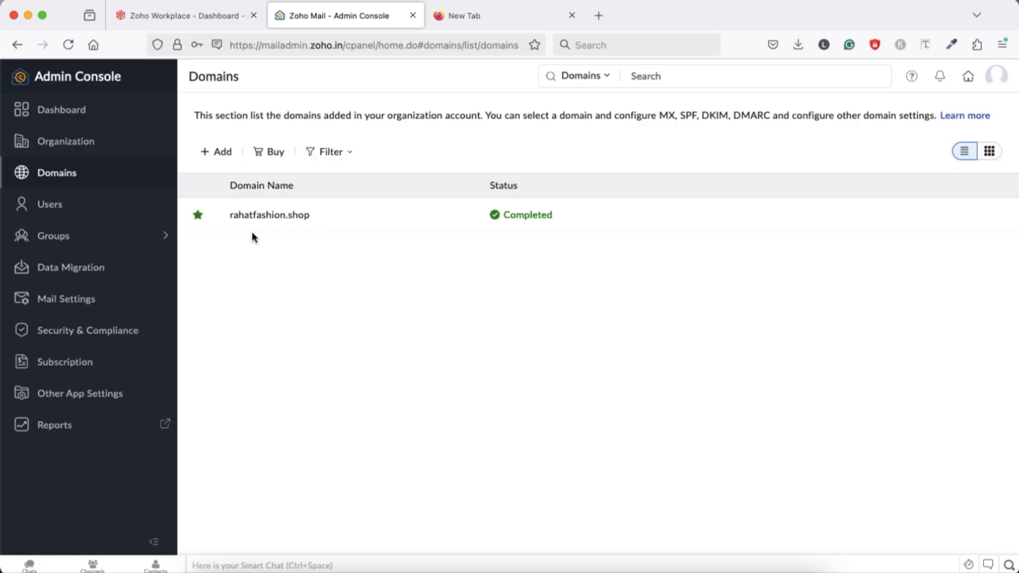
click(218, 153)
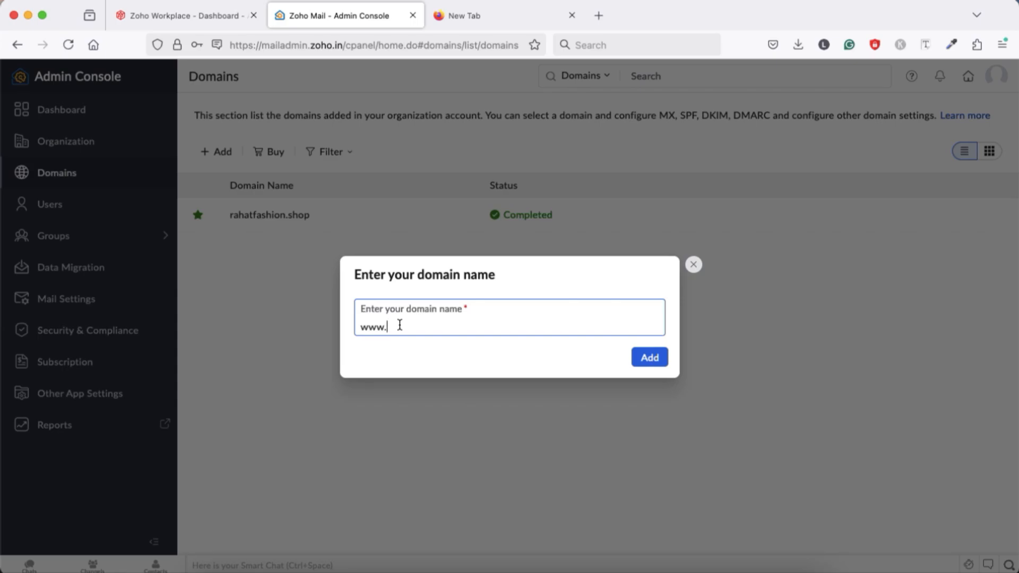
text(digitalhelp.site)
click(656, 356)
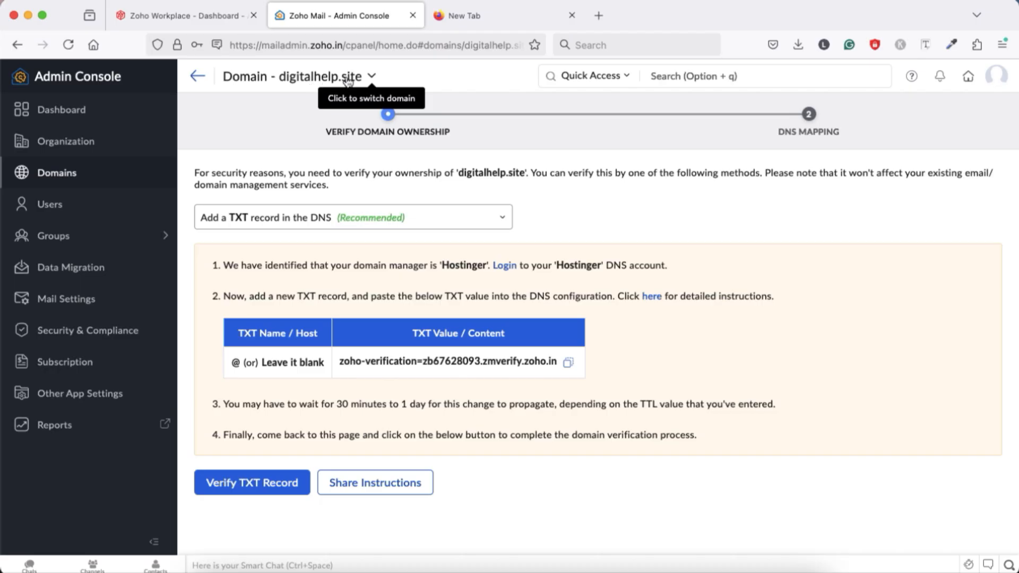
Step: Switch to GoDaddy and open the DNS settings of the digitalhelp.site domain
click(472, 14)
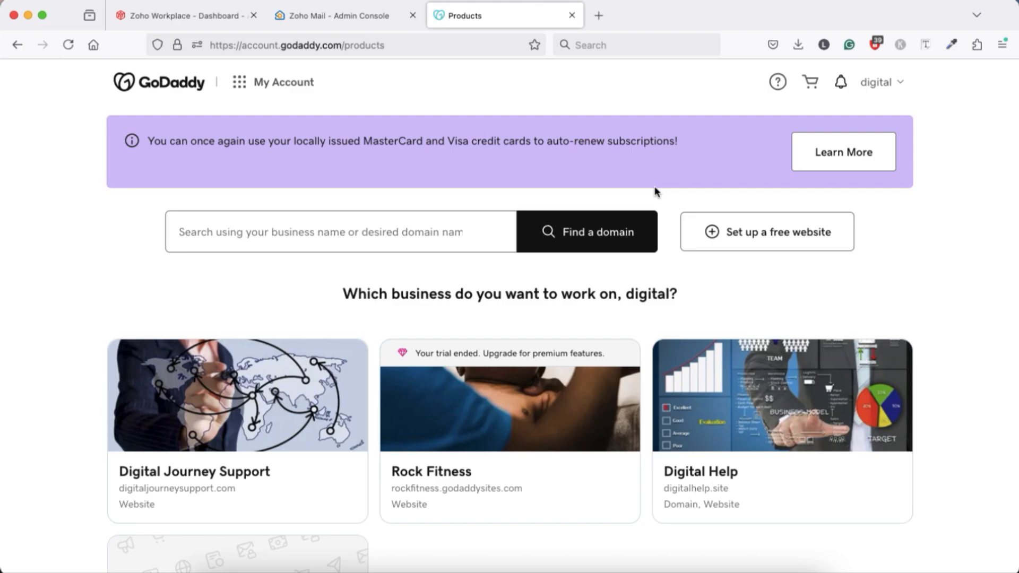
click(896, 83)
click(756, 214)
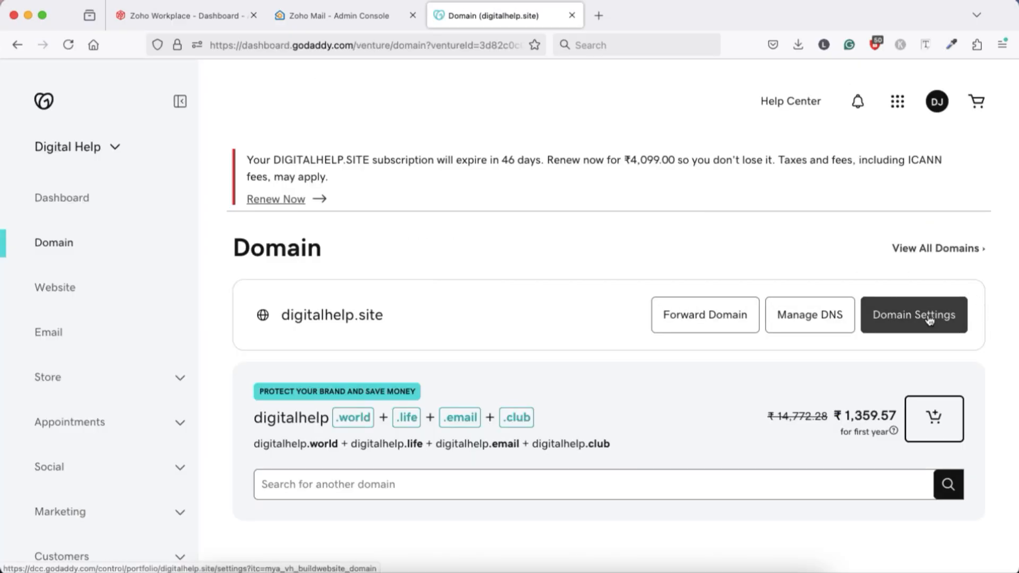
click(929, 320)
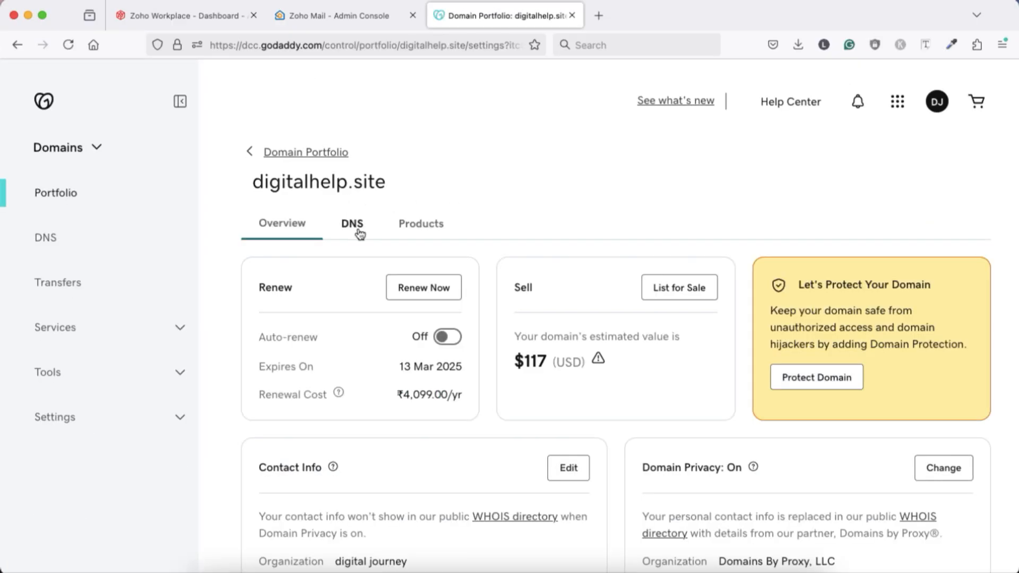
click(352, 223)
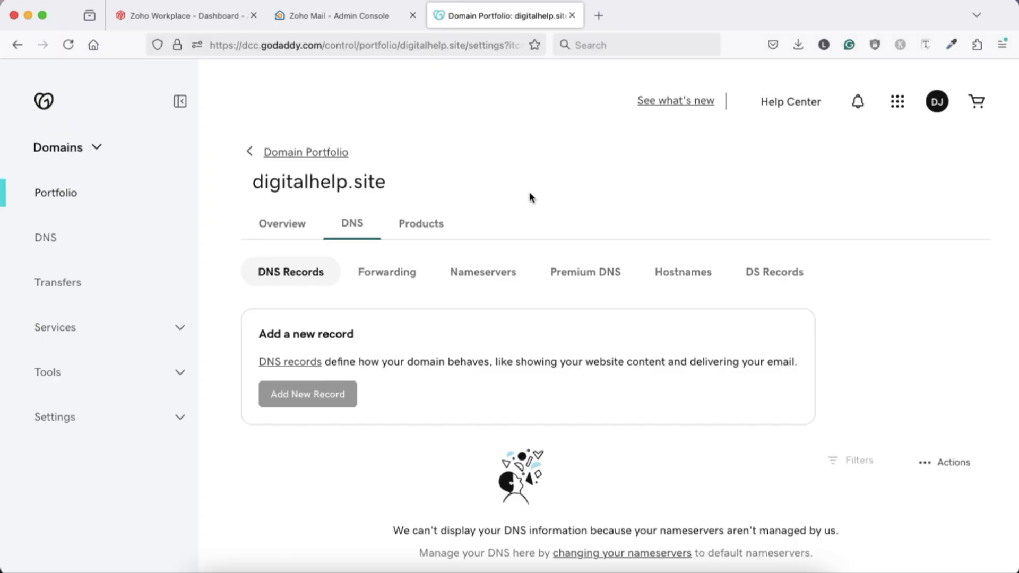
Step: Change digitalhelp.site from its custom nameservers to GoDaddy Nameservers (recommended) and return to its DNS records
click(484, 274)
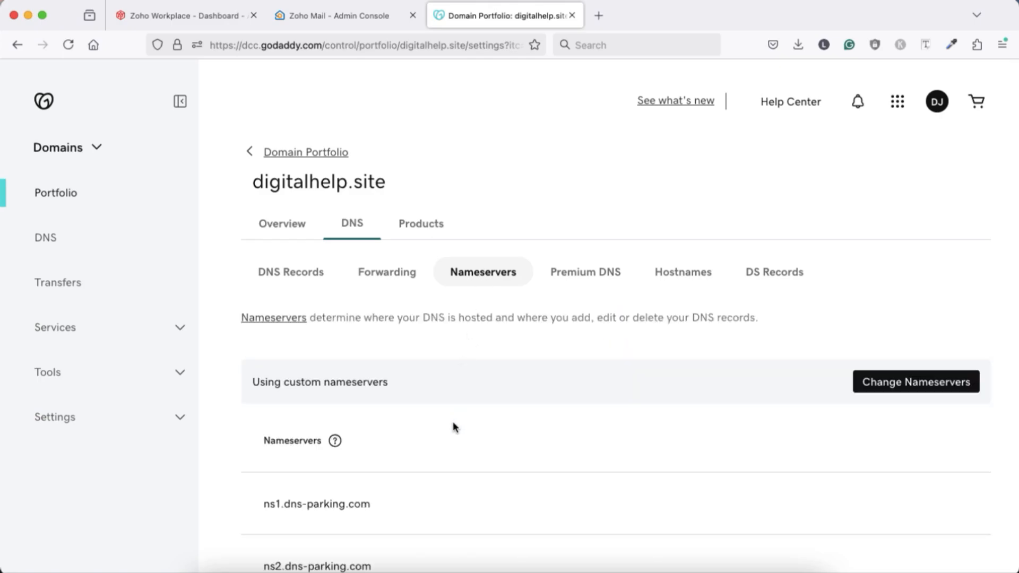
scroll(454, 424, down, 2)
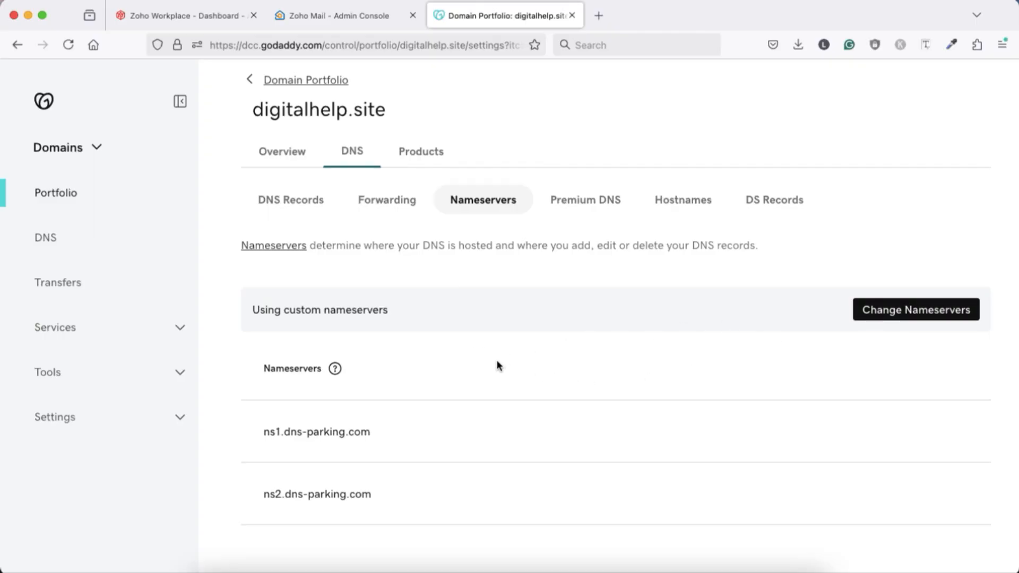
click(893, 315)
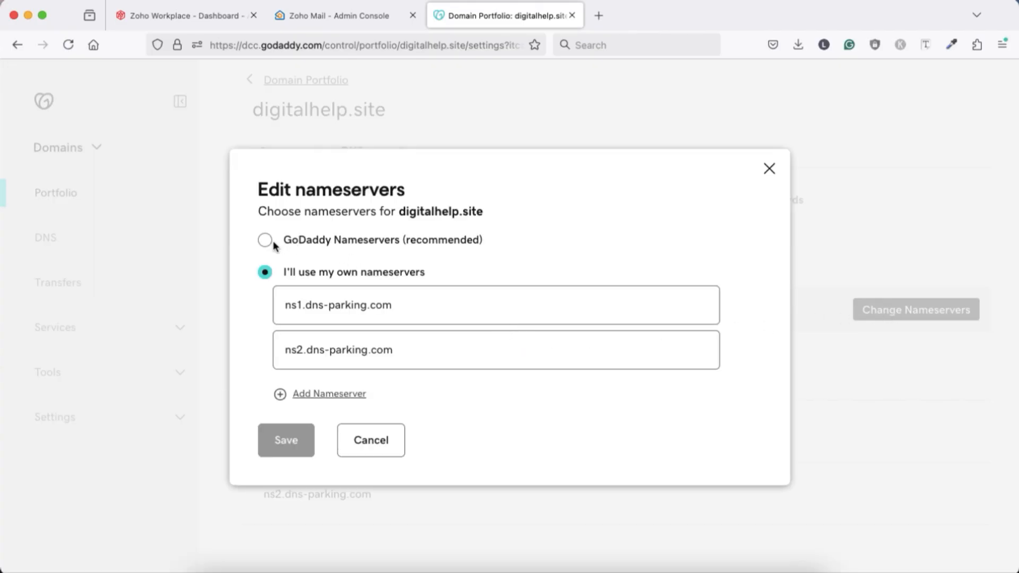
click(267, 242)
click(281, 371)
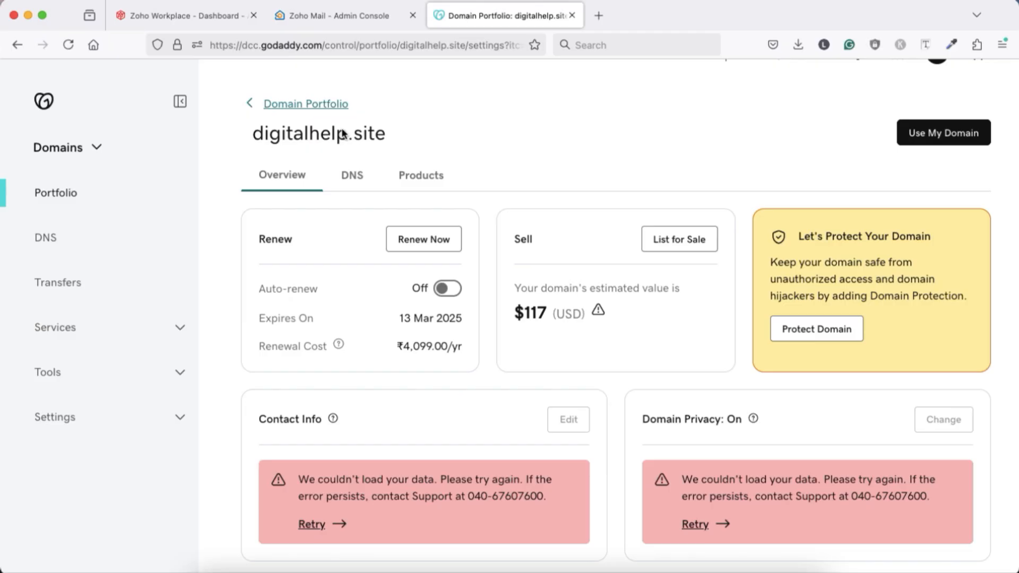
click(353, 177)
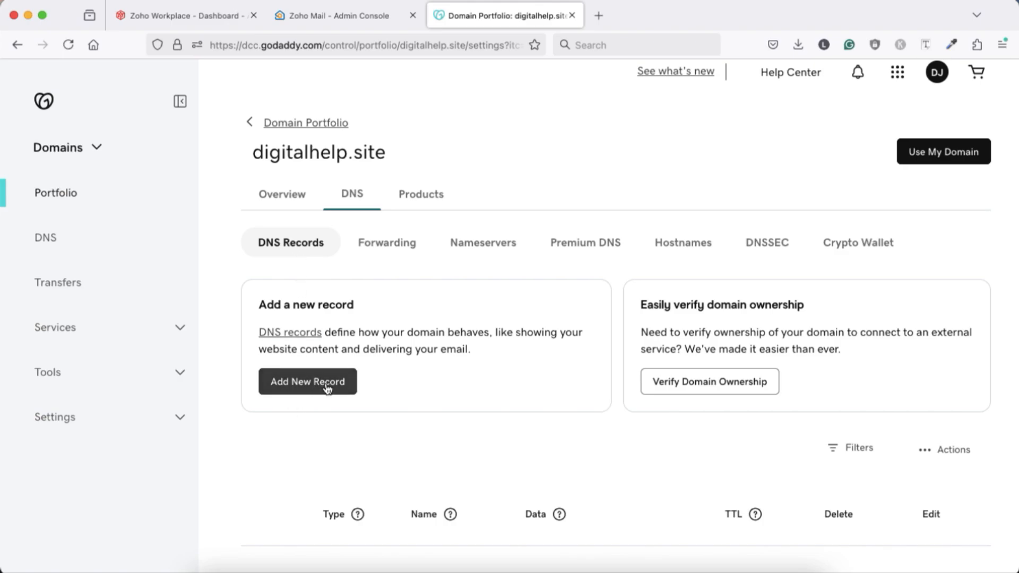
Step: Copy the TXT verification value from Zoho and paste it as the value of a new GoDaddy TXT record named @
click(318, 17)
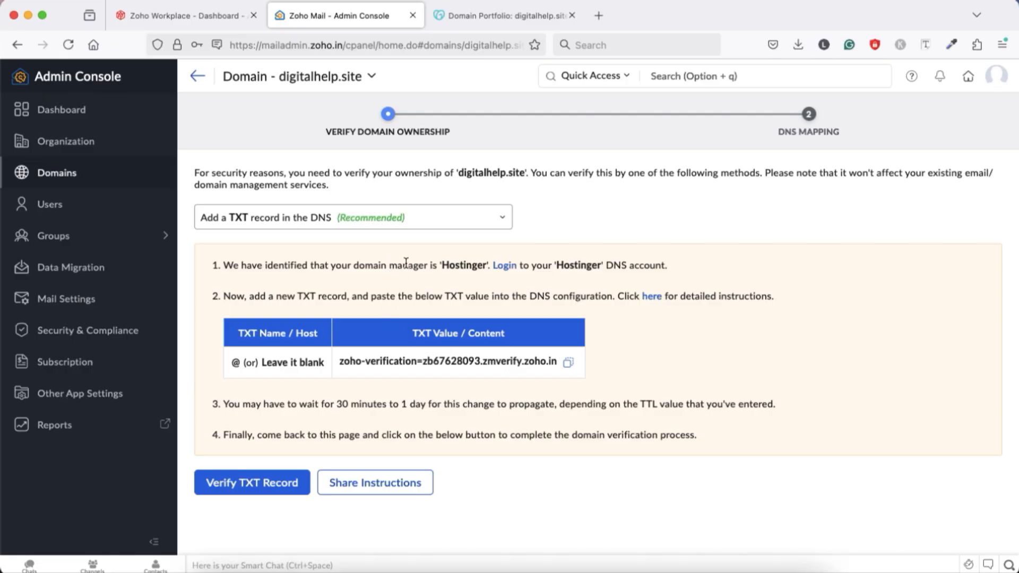
click(568, 363)
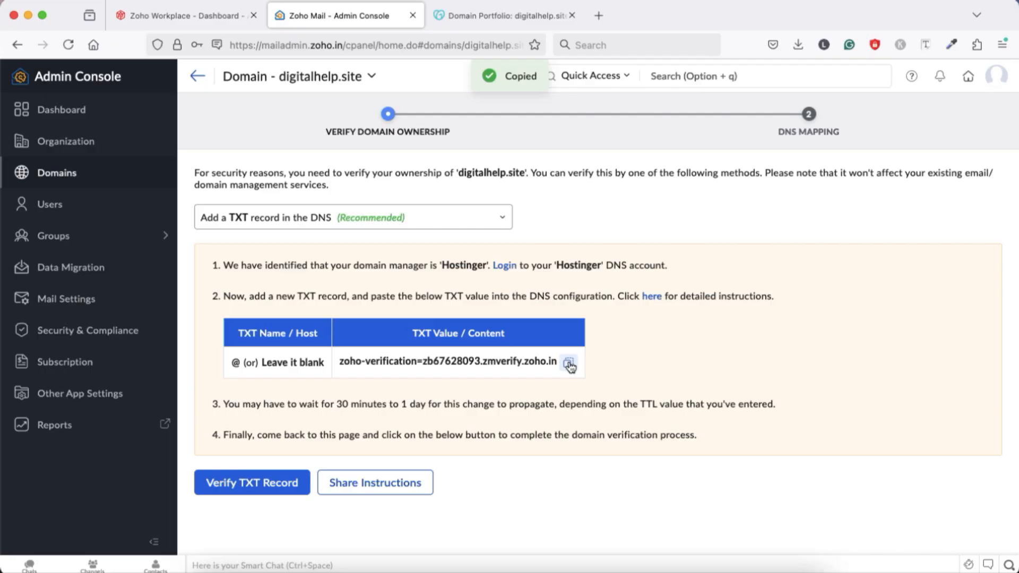
key(ctrl+Tab)
click(303, 382)
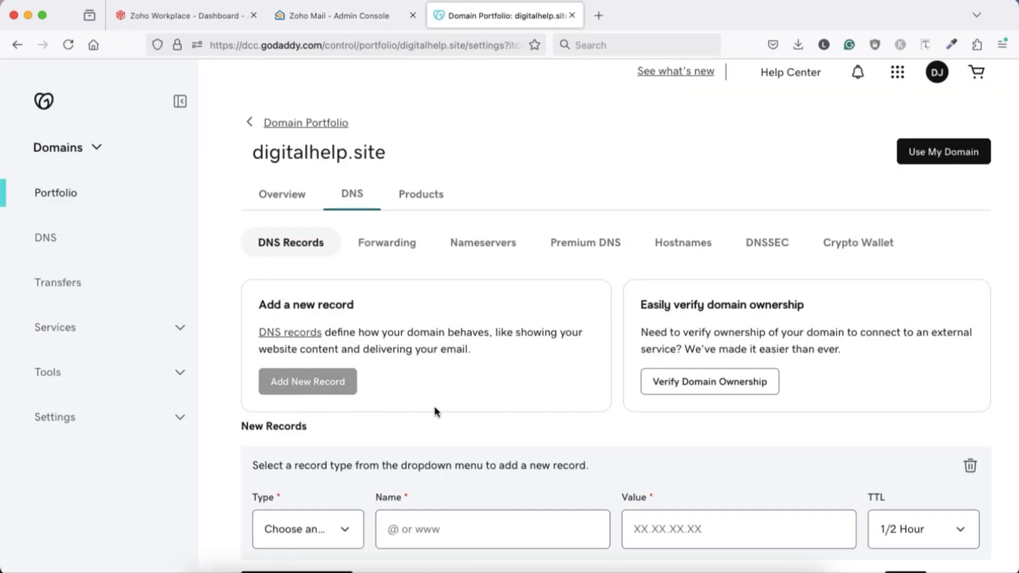
scroll(434, 406, down, 3)
click(340, 396)
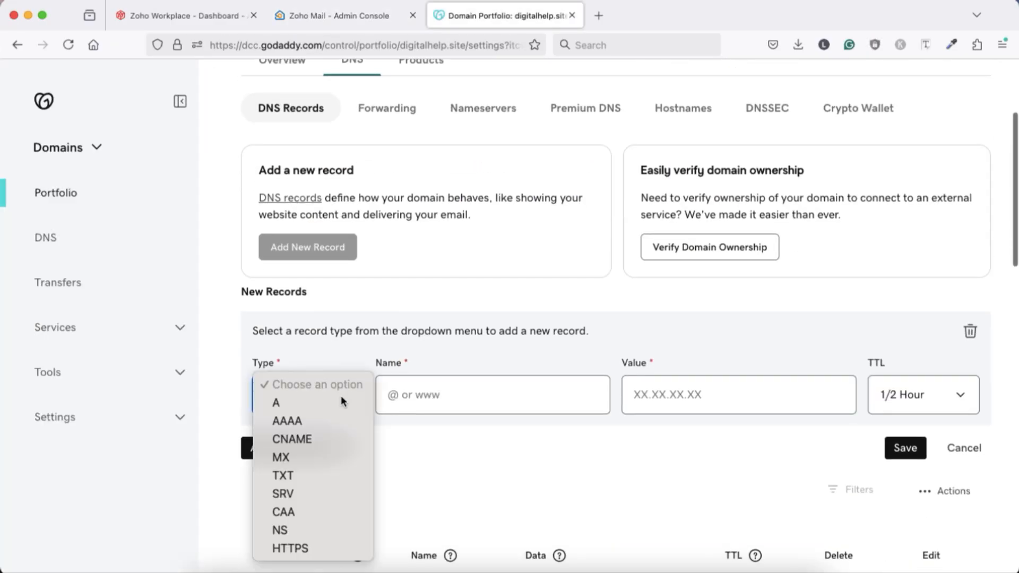
click(301, 477)
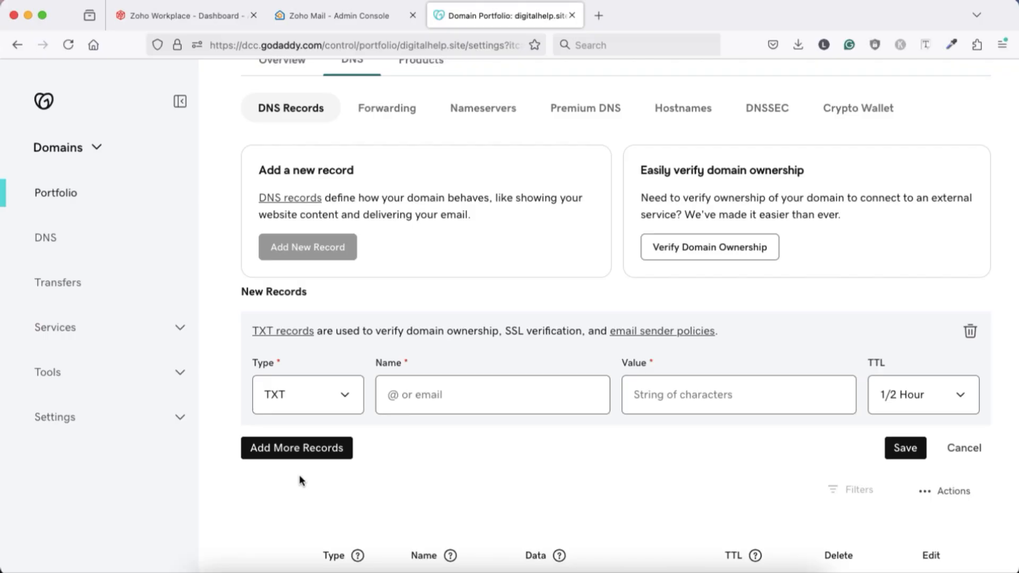
click(418, 399)
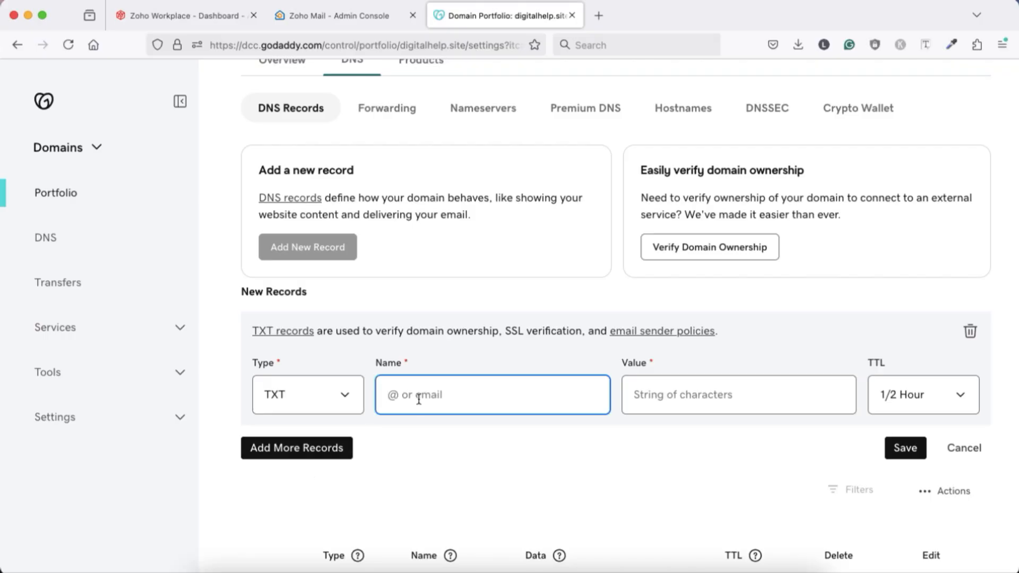
text(@)
click(651, 395)
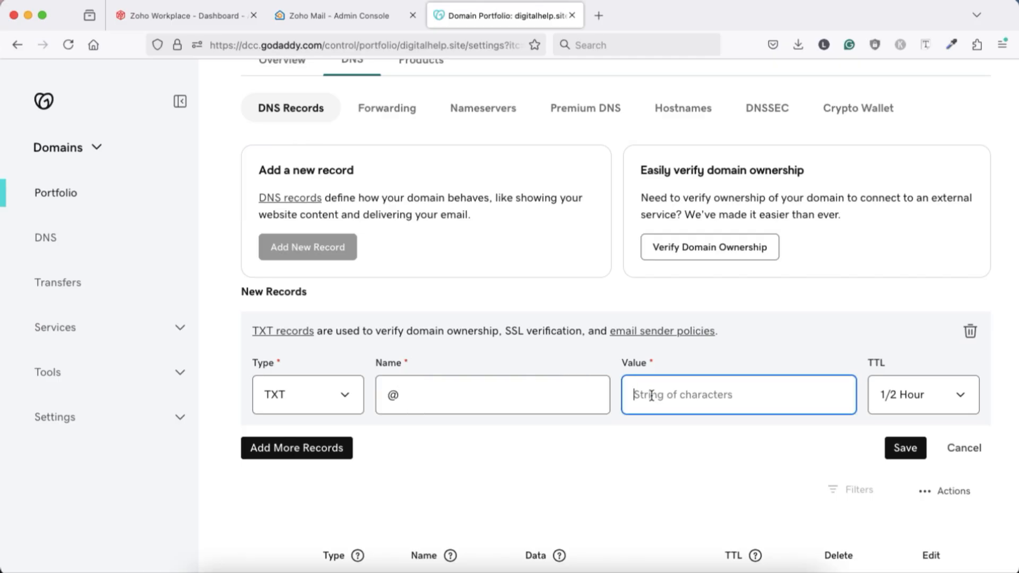
key(super+v)
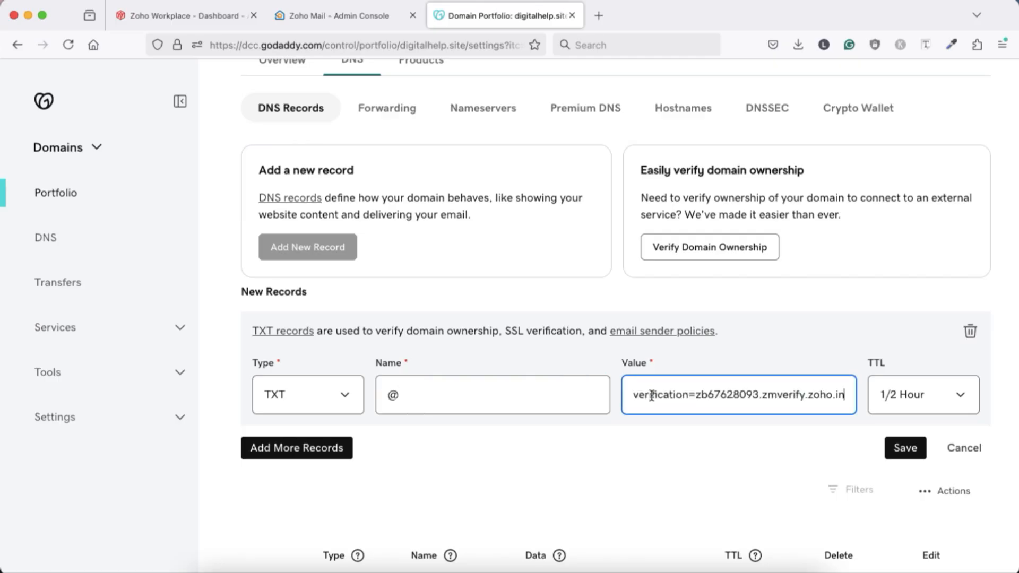
Step: Check the TXT record against Zoho's instructions and save it in GoDaddy with a TTL of 1/2 Hour
click(339, 15)
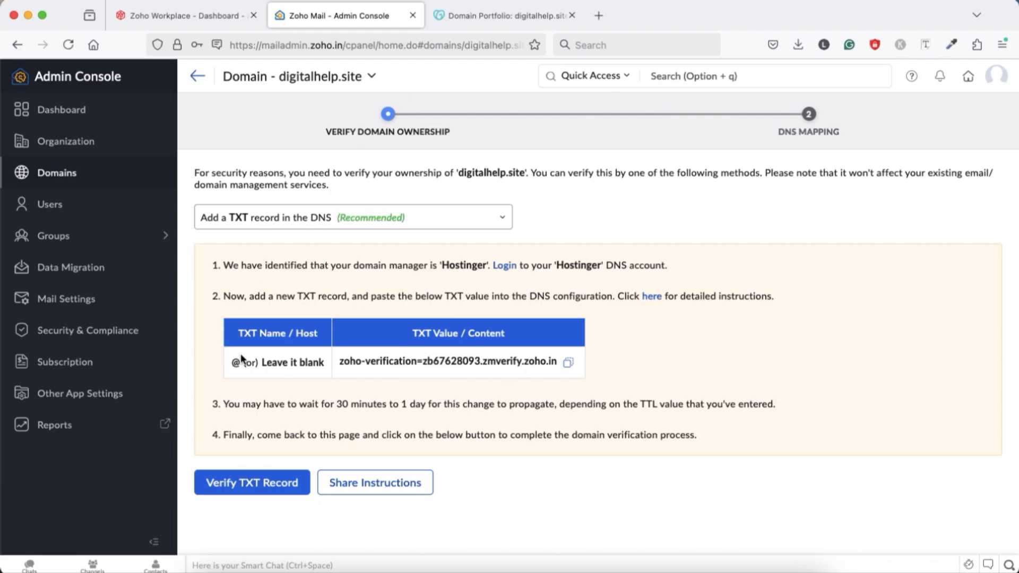
click(464, 18)
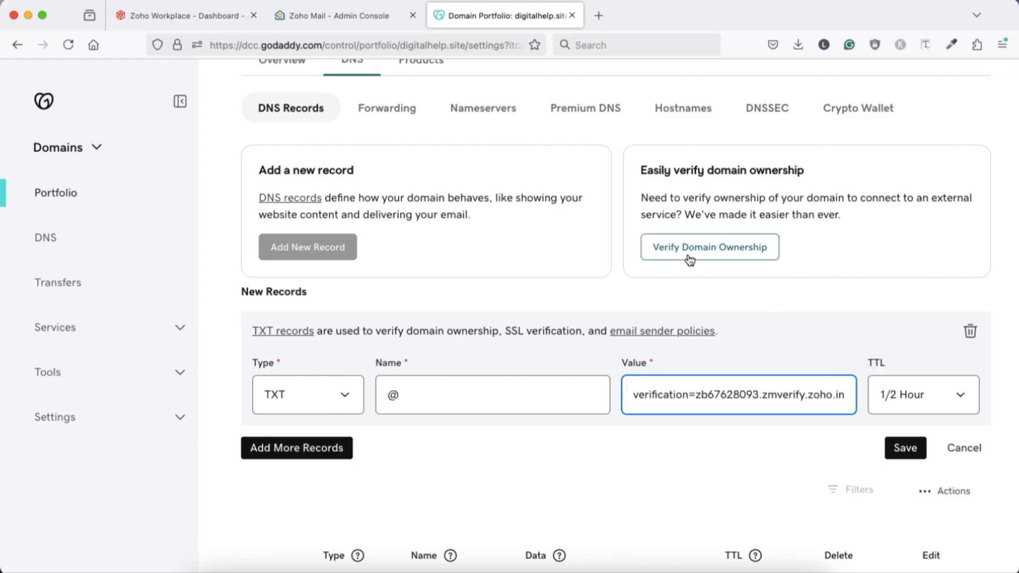
click(372, 24)
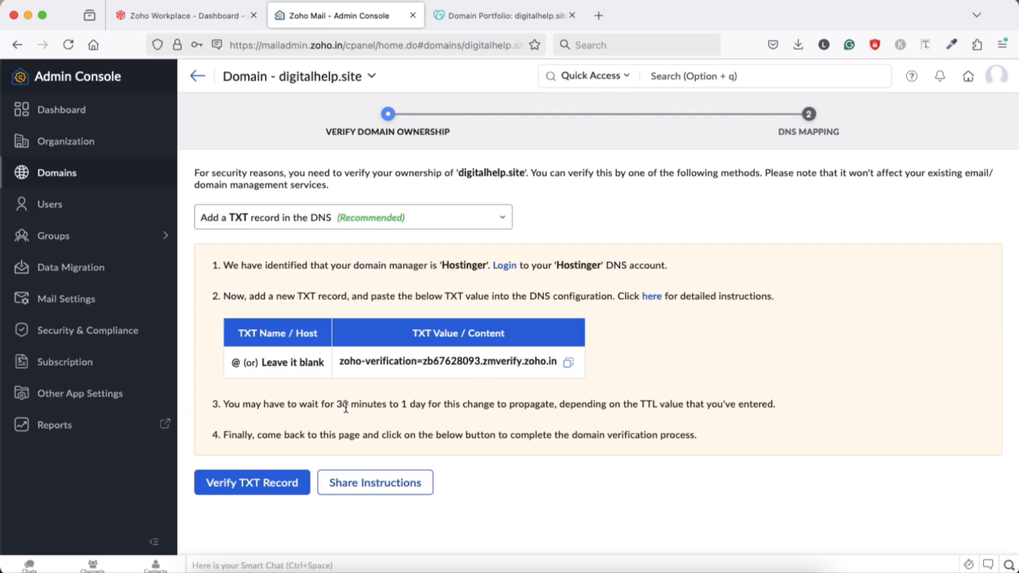
key(ctrl+Tab)
click(955, 395)
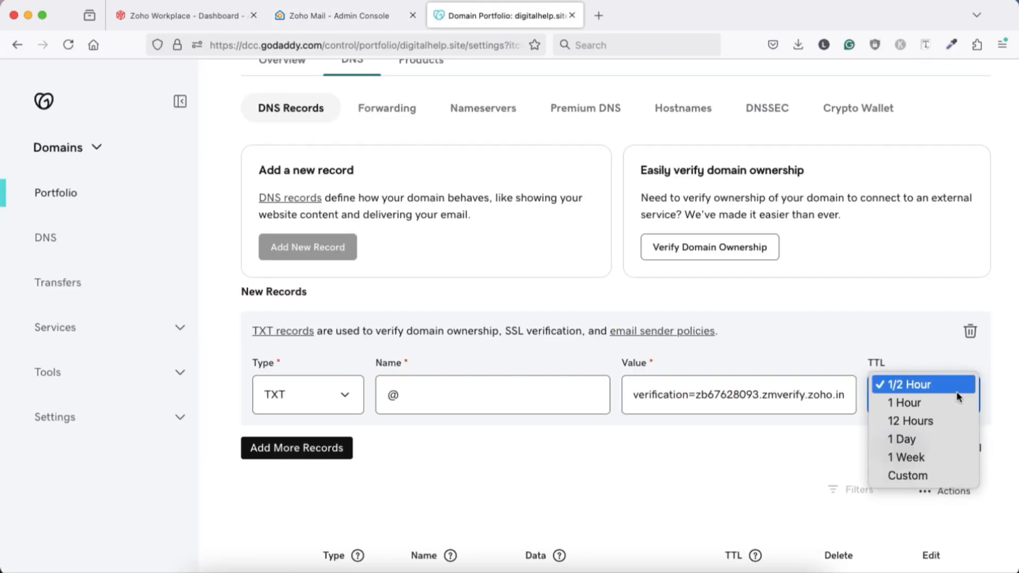
click(942, 391)
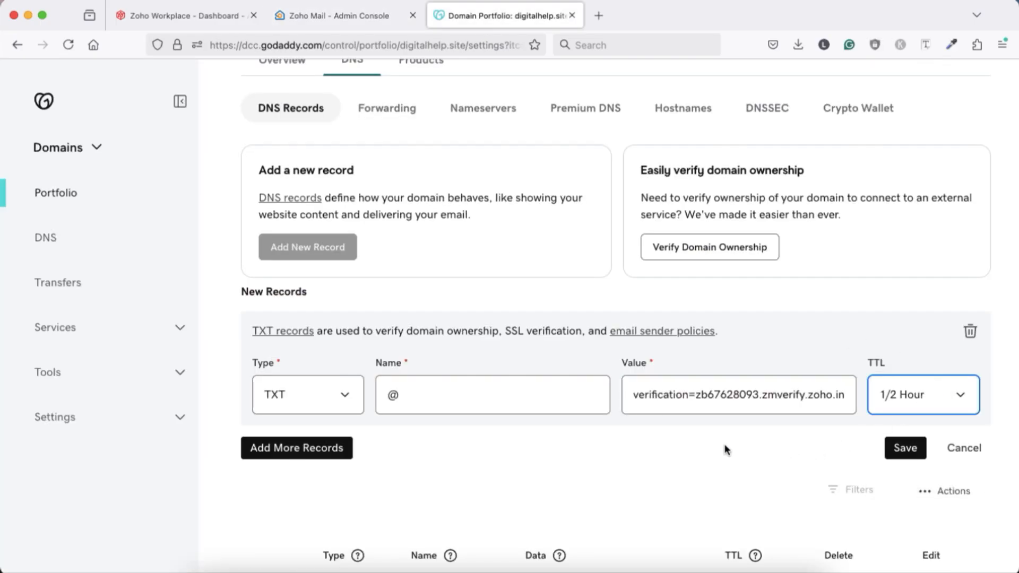
click(904, 449)
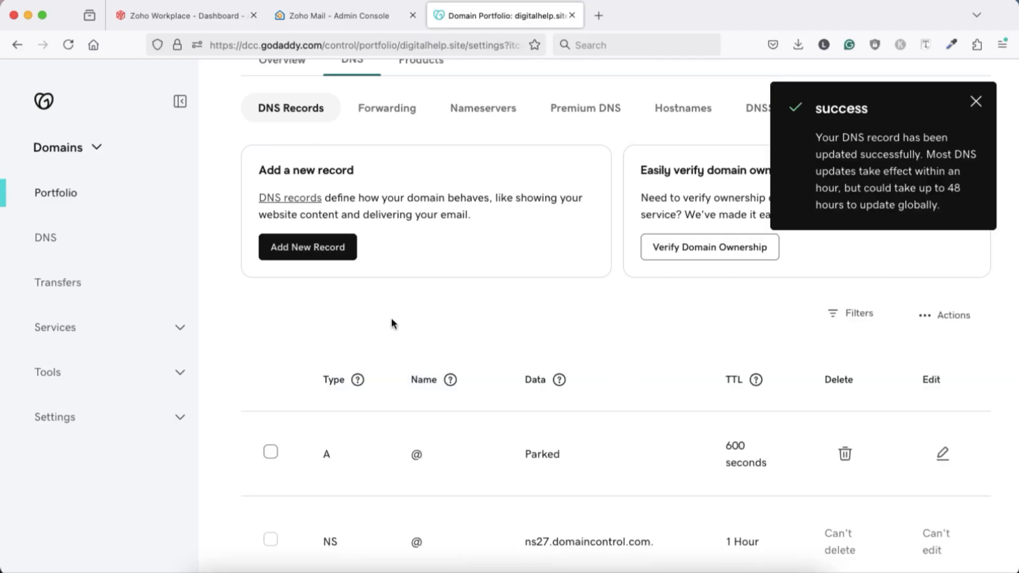
Step: Try to verify the TXT record for digitalhelp.site in Zoho and recheck the DNS records in GoDaddy
click(342, 18)
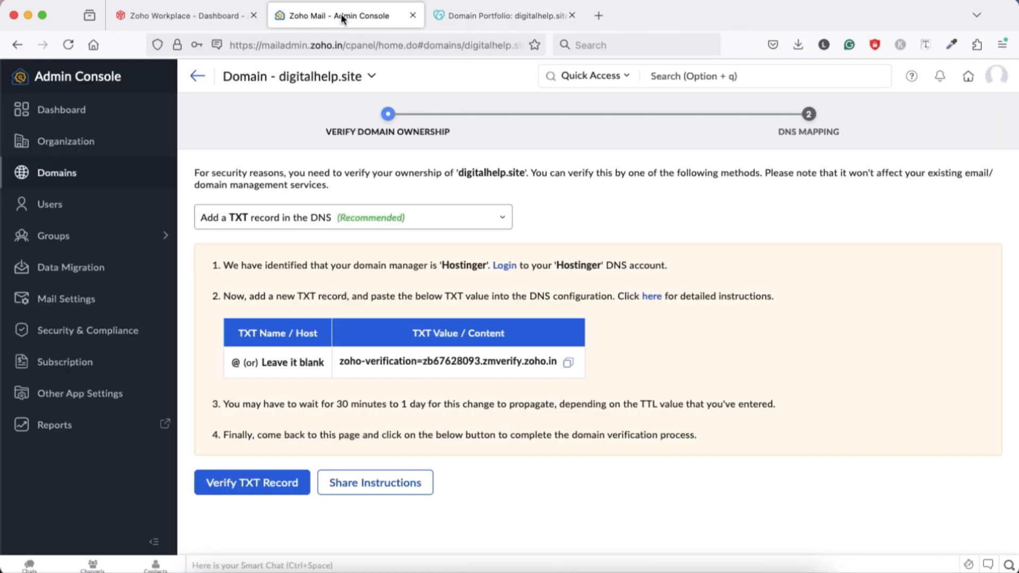
click(232, 484)
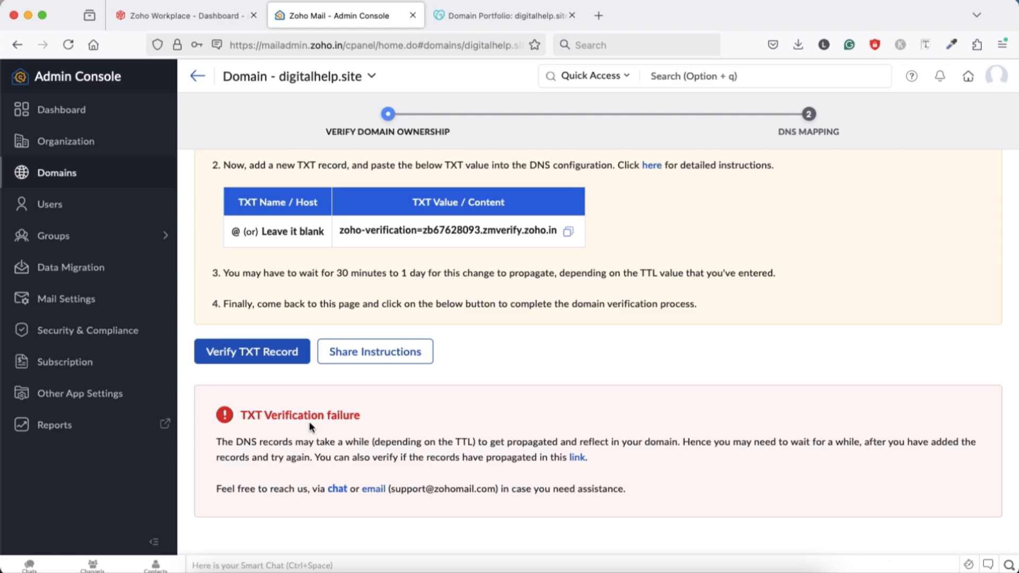
click(498, 15)
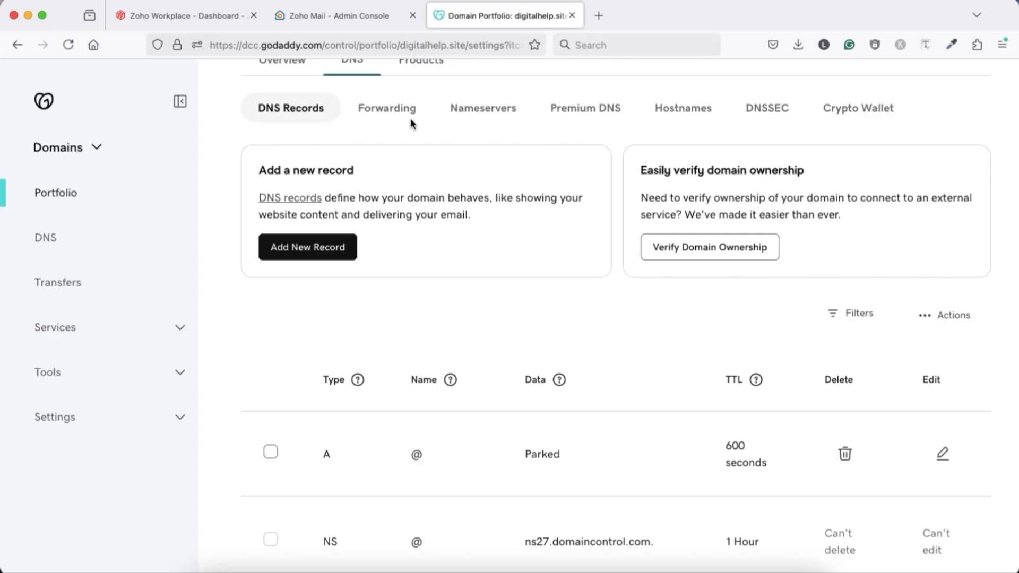
click(334, 12)
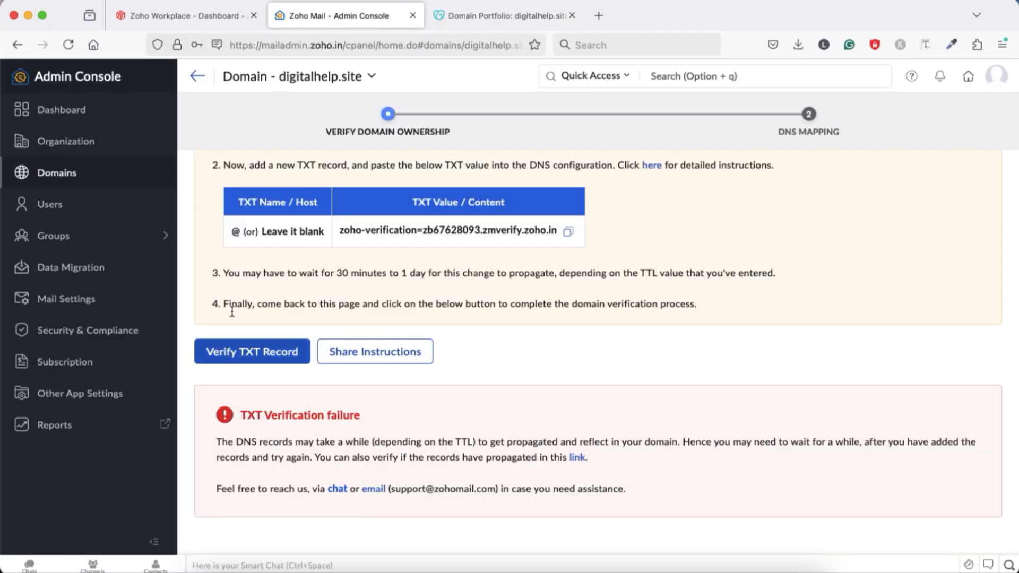
Step: Verify the TXT record for digitalhelp.site in Zoho and proceed to DNS mapping
click(225, 356)
click(225, 355)
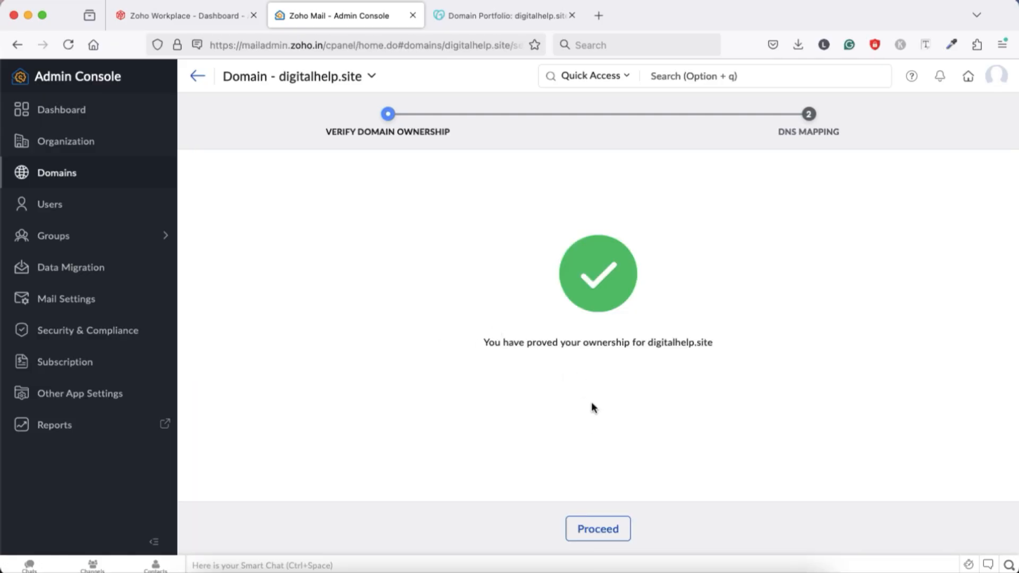
click(605, 529)
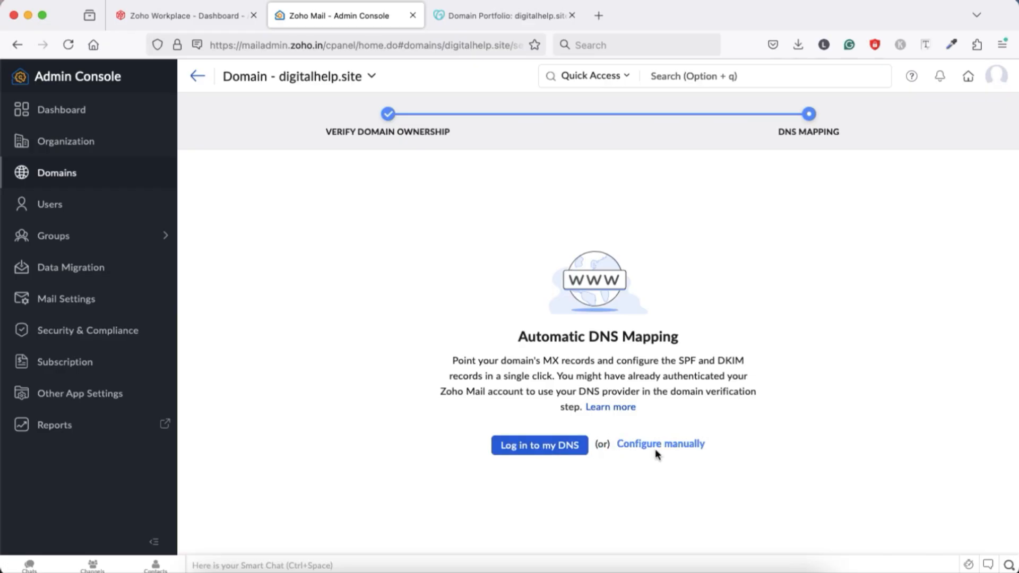
Step: Cancel the GoDaddy Domain Connect request for Zoho and choose manual configuration for the zmail DKIM selector
click(532, 450)
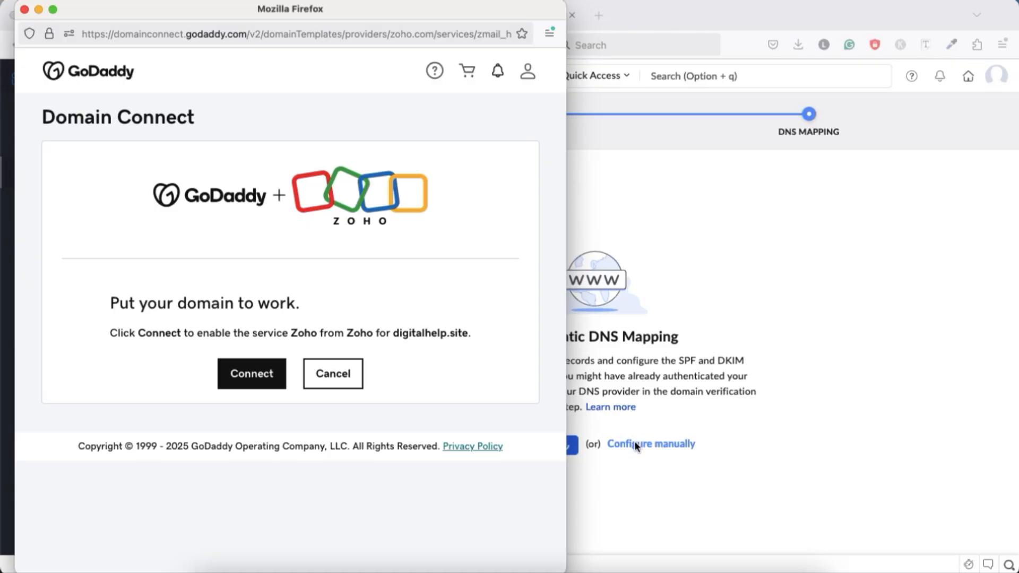
click(330, 375)
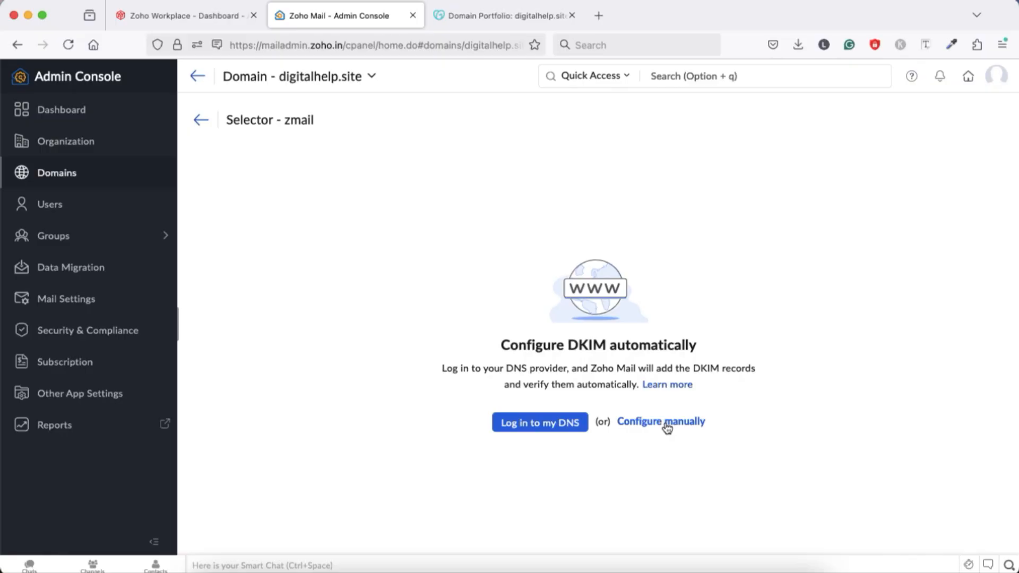
click(664, 422)
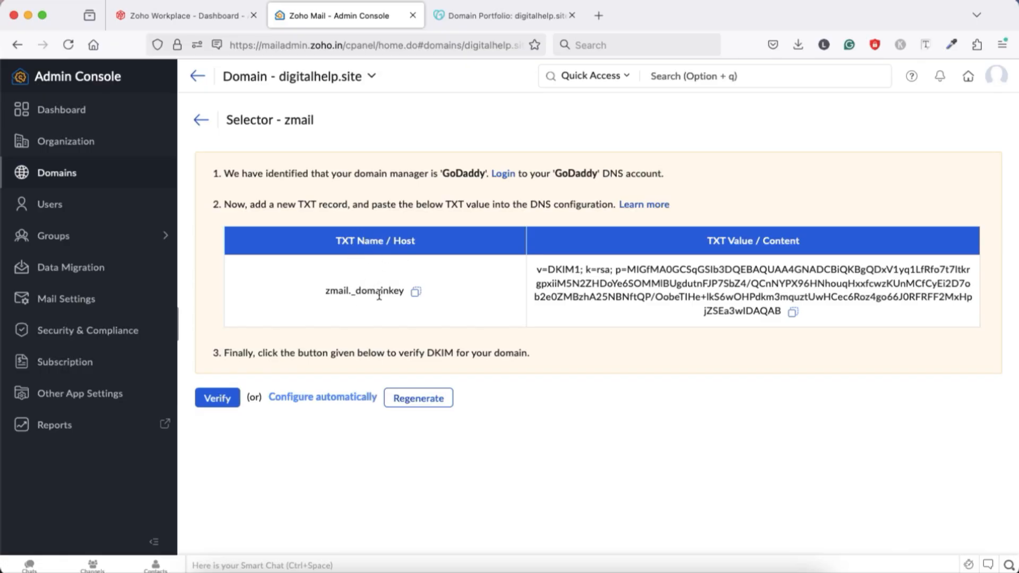
Step: Copy the DKIM host zmail._domainkey from Zoho and paste it as the name of a new GoDaddy TXT record
click(415, 292)
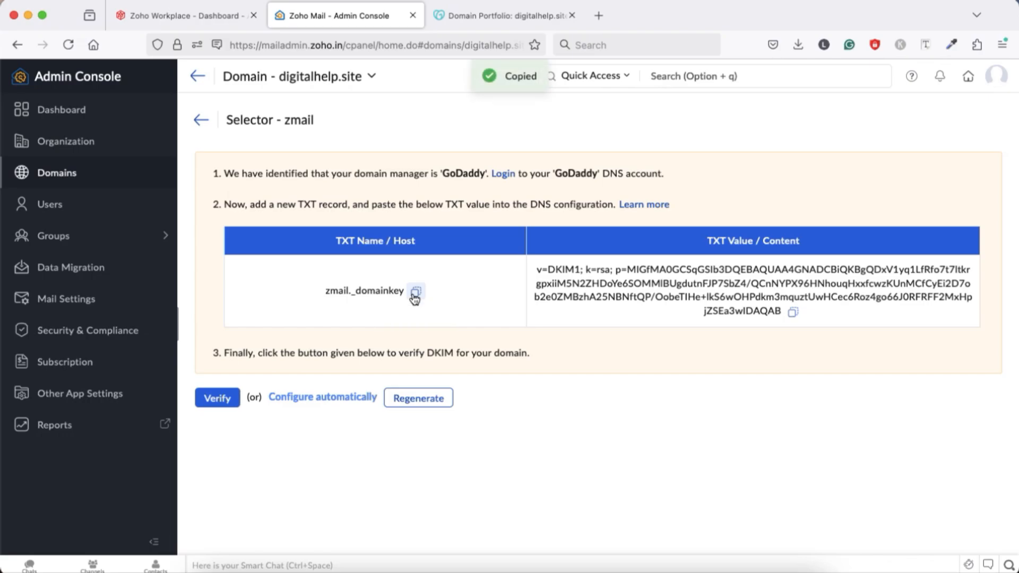
key(ctrl+Tab)
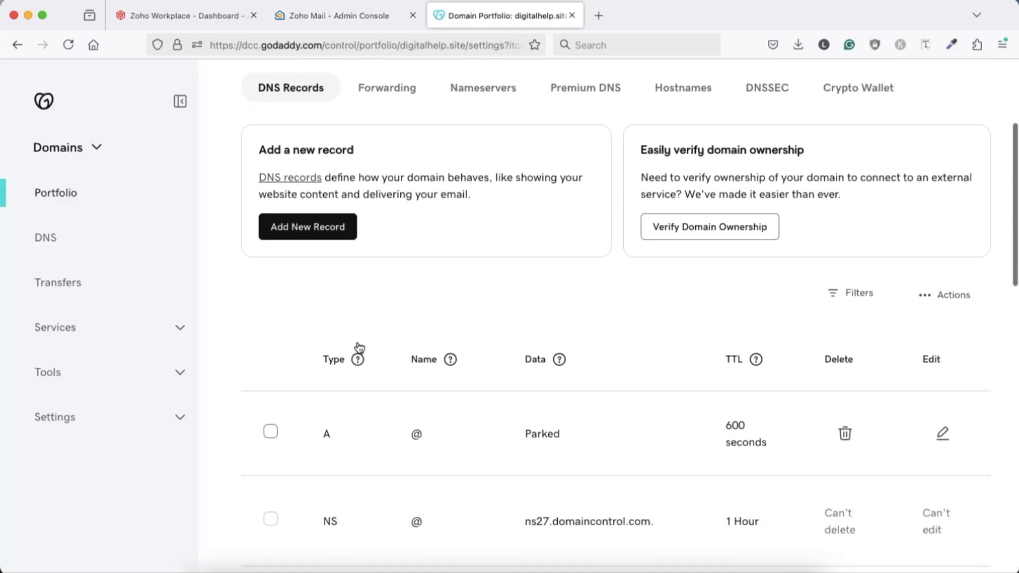
click(321, 230)
click(318, 374)
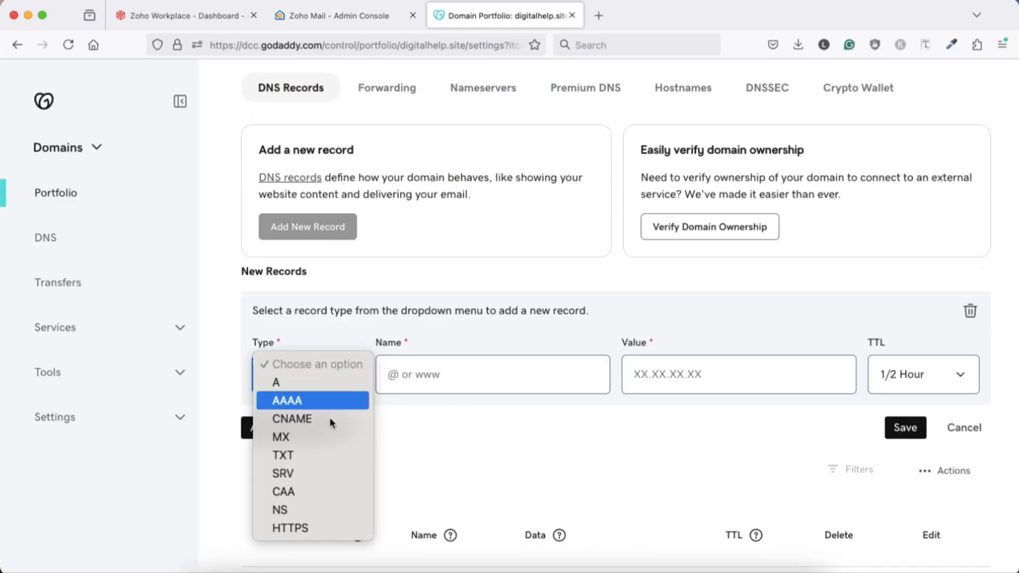
click(300, 455)
click(422, 372)
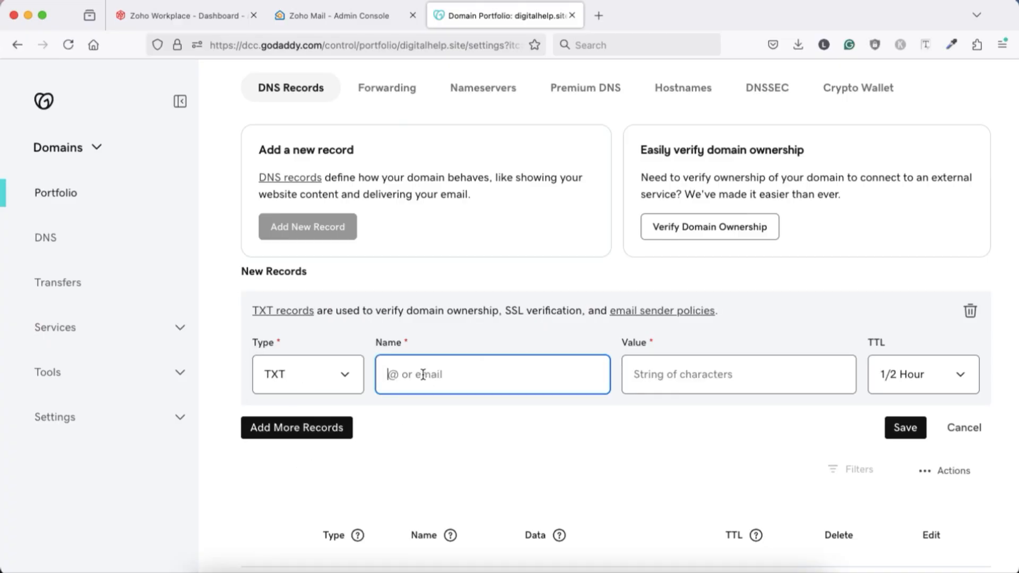
key(super+v)
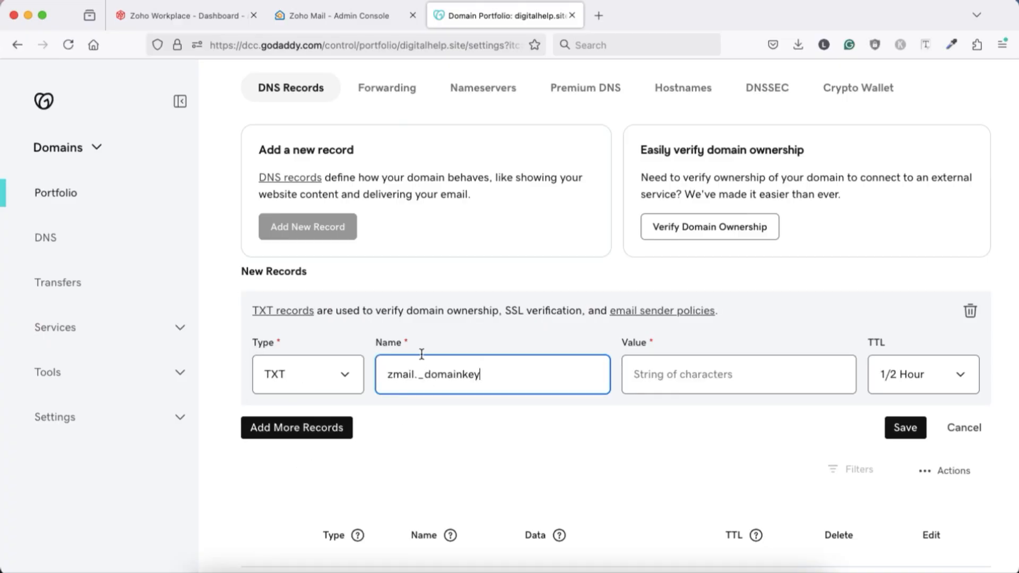
Step: Copy the DKIM TXT value from Zoho into the GoDaddy record's value and save it with a TTL of 1/2 Hour
click(336, 13)
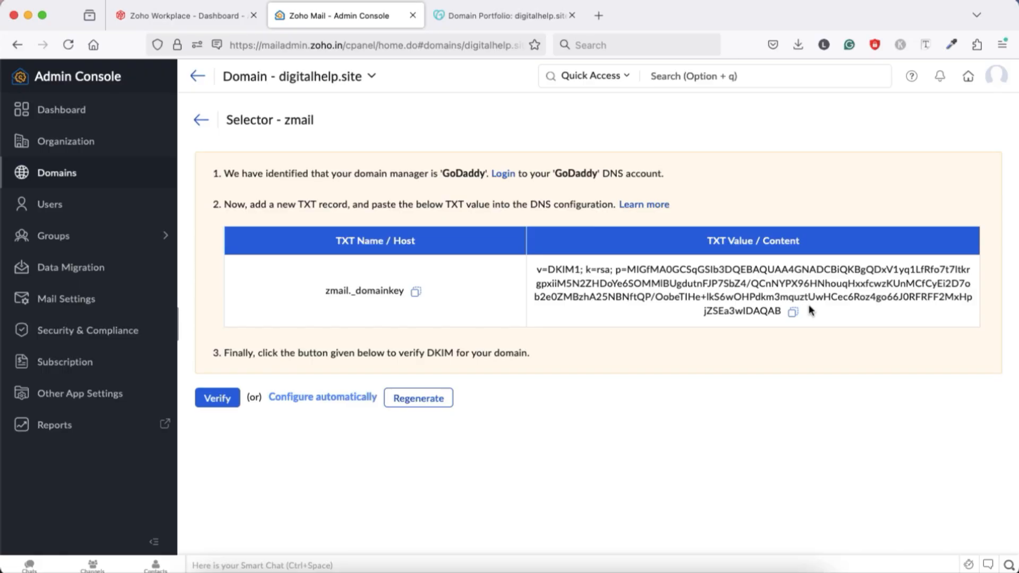
click(792, 313)
key(ctrl+Tab)
click(685, 377)
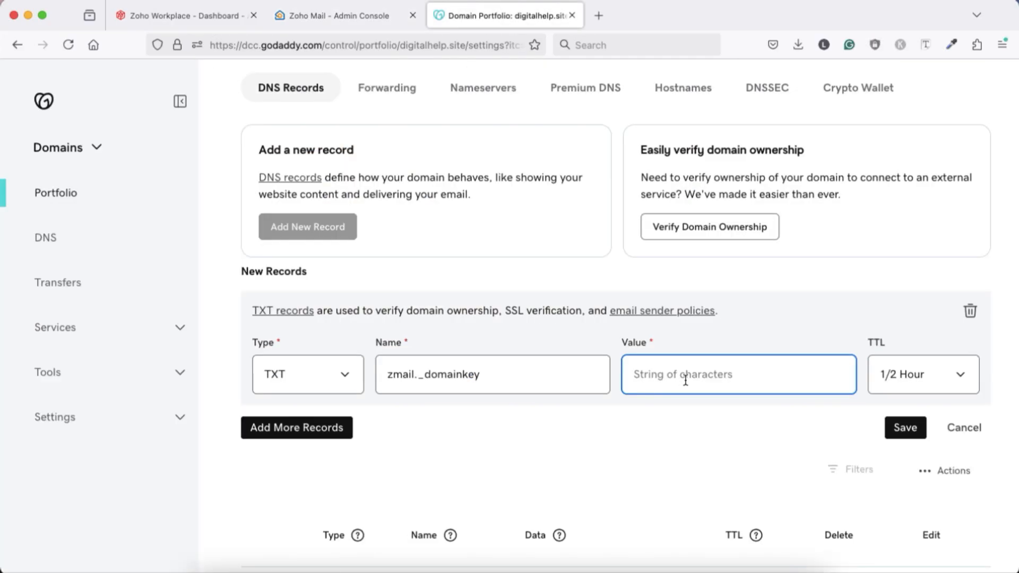
key(super+v)
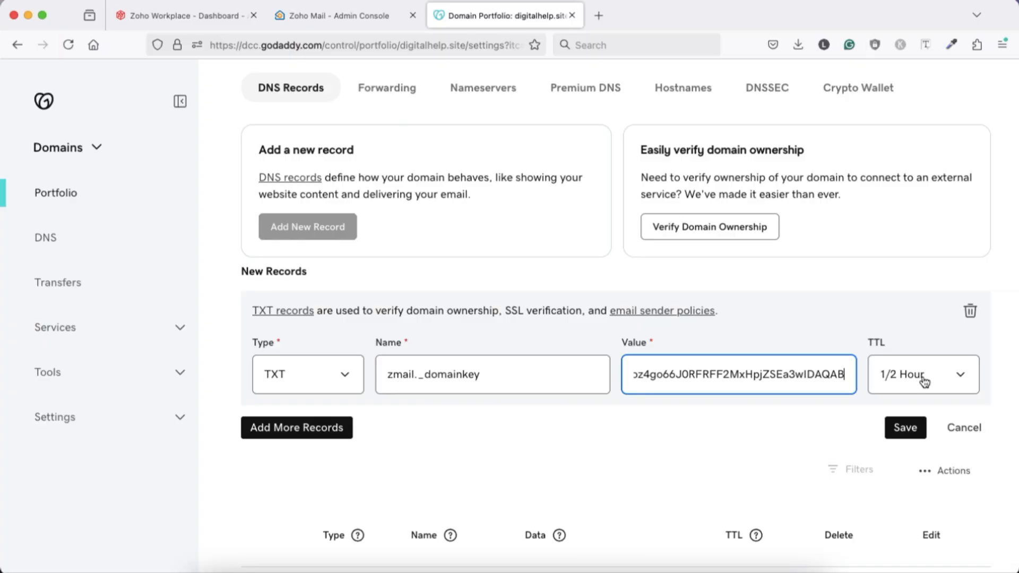
click(916, 433)
Step: Try to verify the zmail DKIM record in Zoho and review the verification details
click(318, 17)
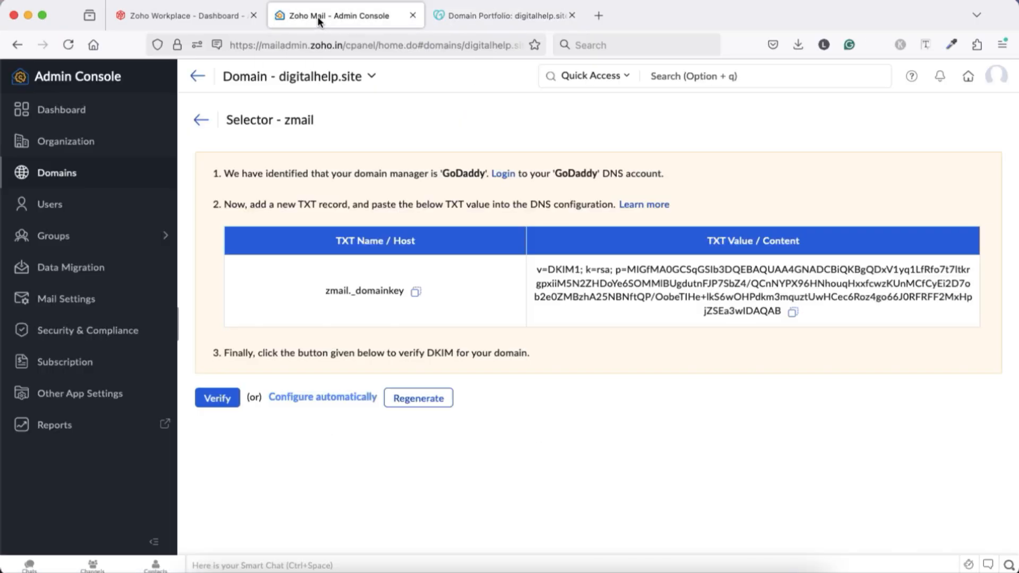
click(208, 403)
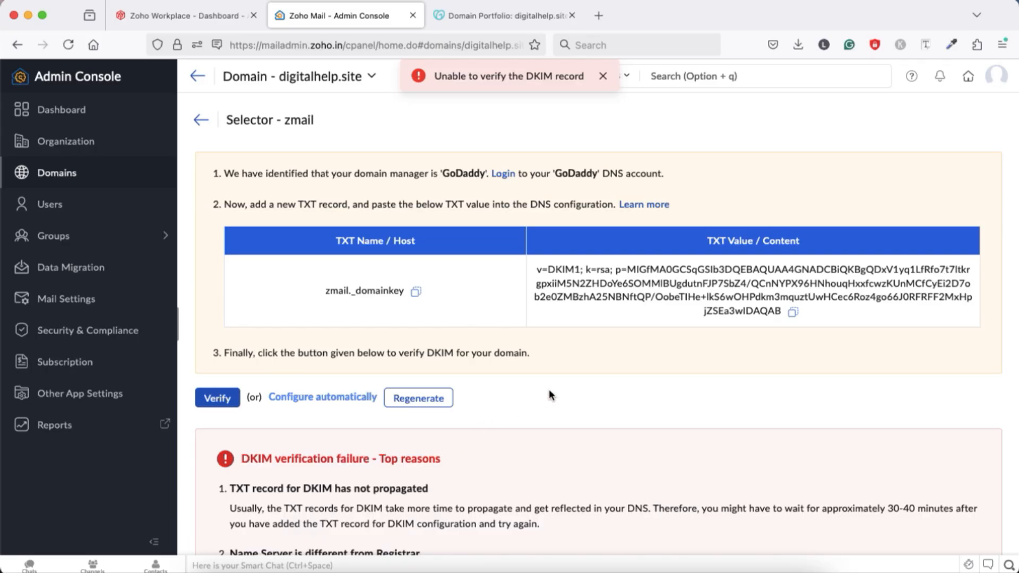
scroll(549, 393, down, 3)
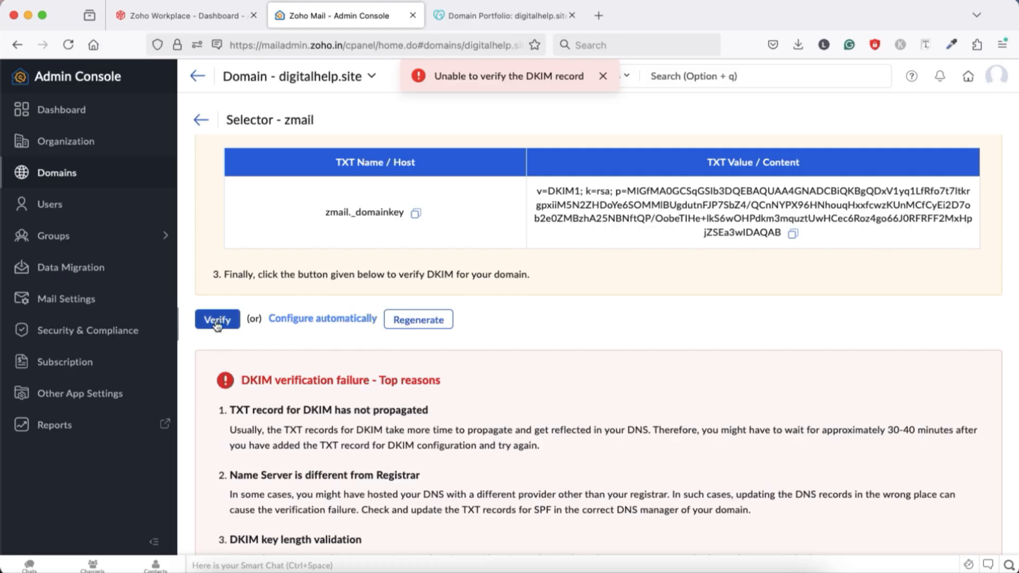
scroll(523, 404, up, 2)
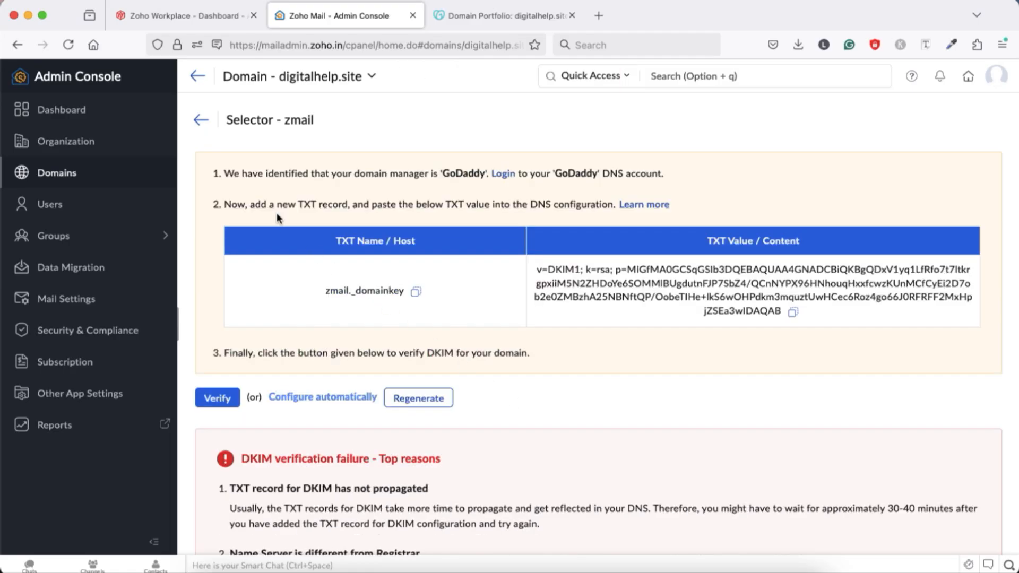
Step: Open the manual MX configuration for digitalhelp.site from Zoho's domain list
click(200, 121)
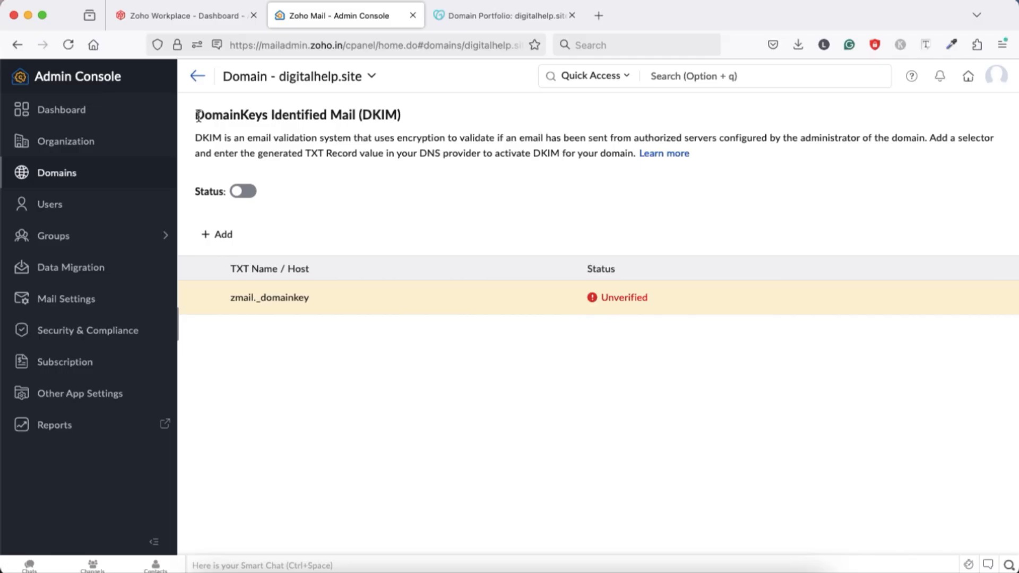
click(197, 76)
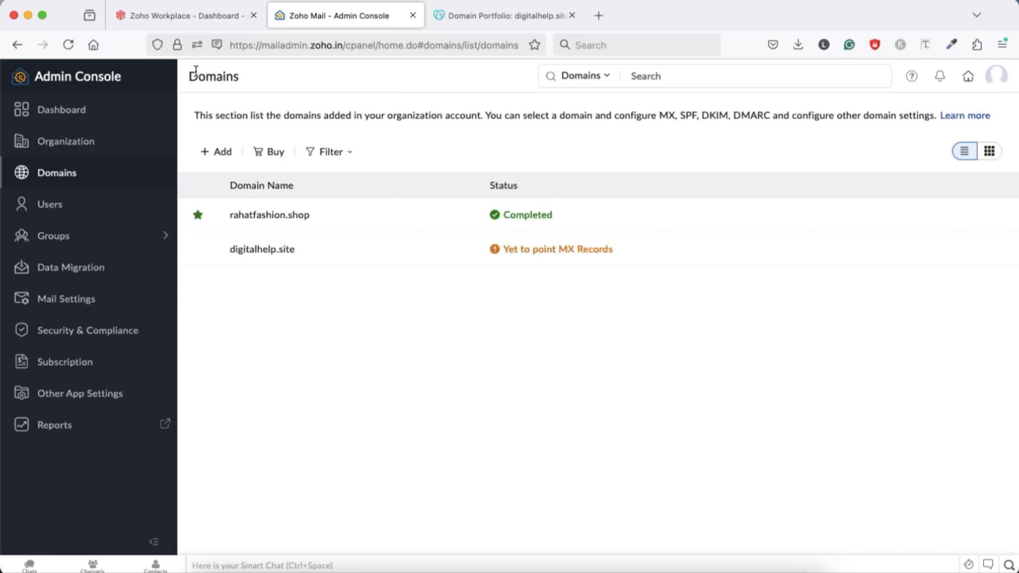
click(260, 251)
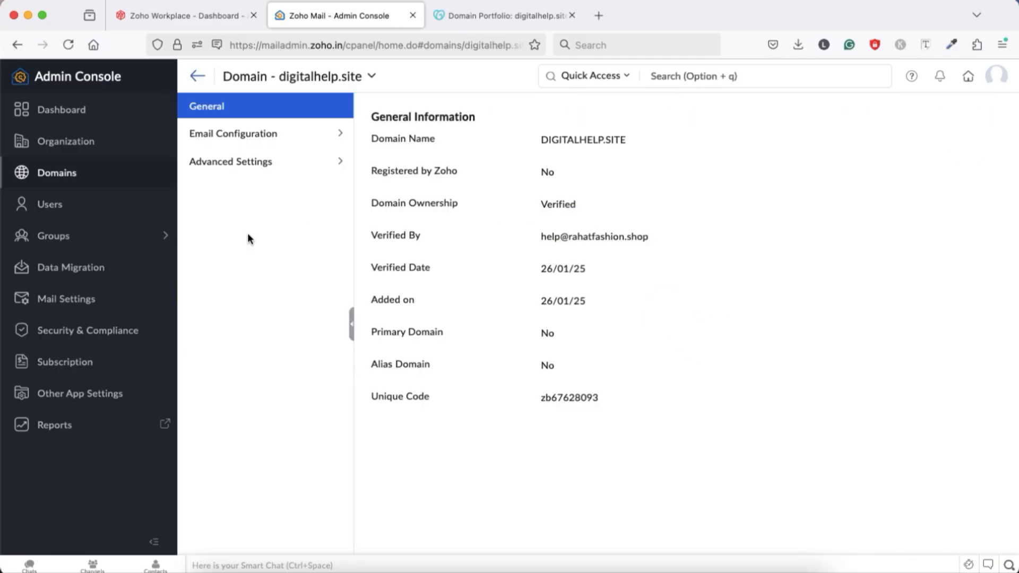
click(228, 136)
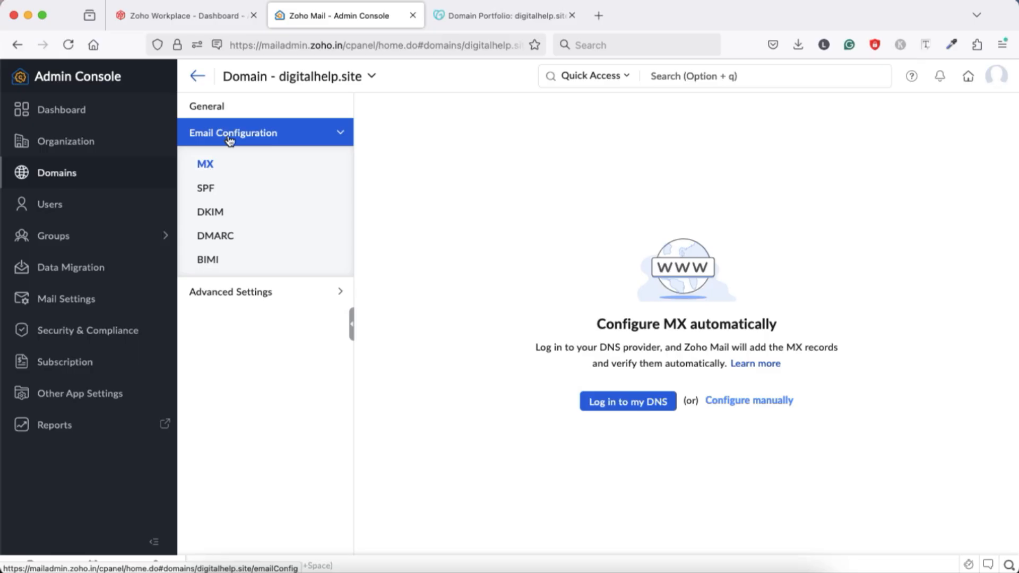
click(208, 165)
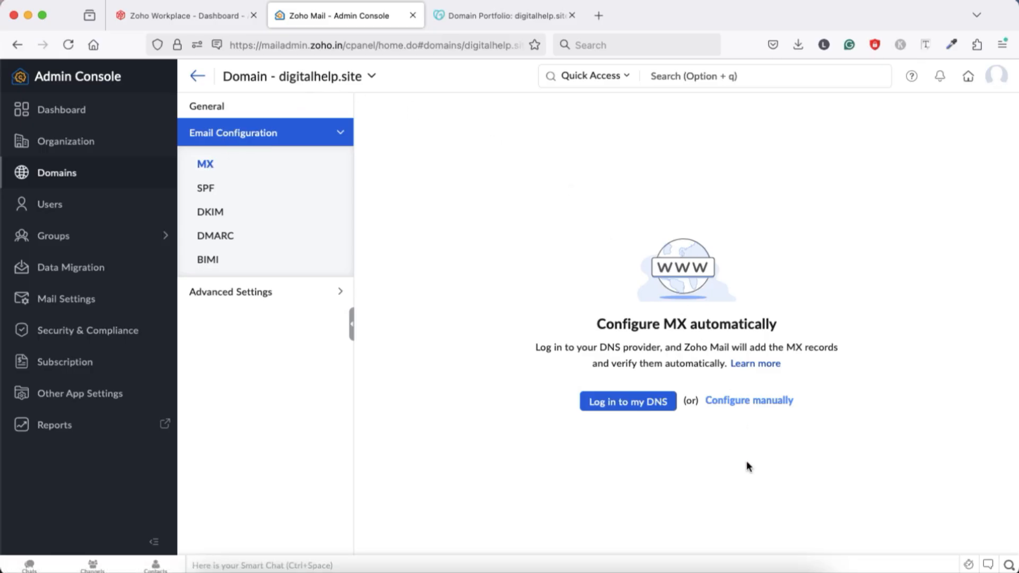
click(745, 403)
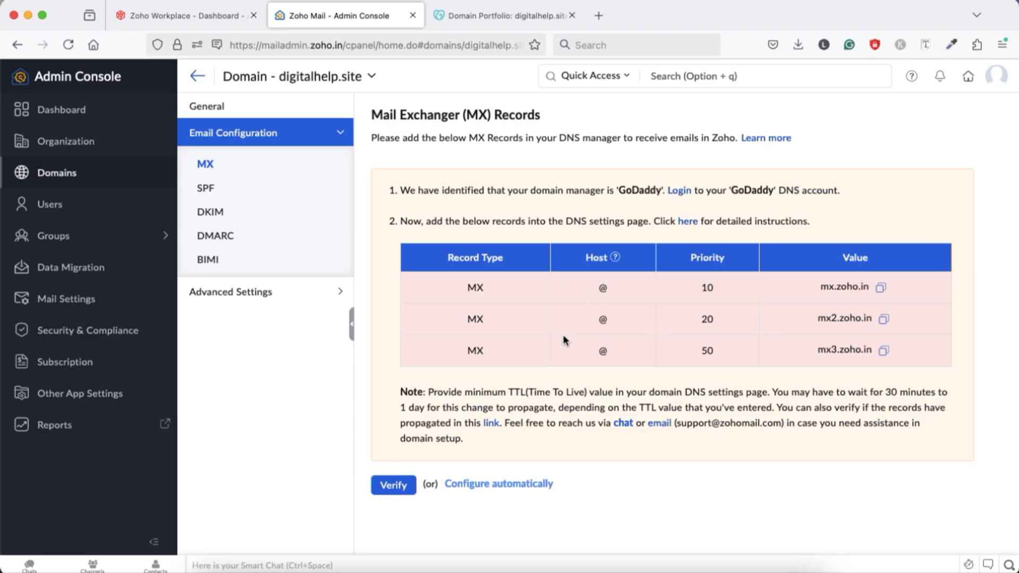
Step: Start a new DNS record of type MX for digitalhelp.site in GoDaddy
click(472, 16)
scroll(407, 319, up, 20)
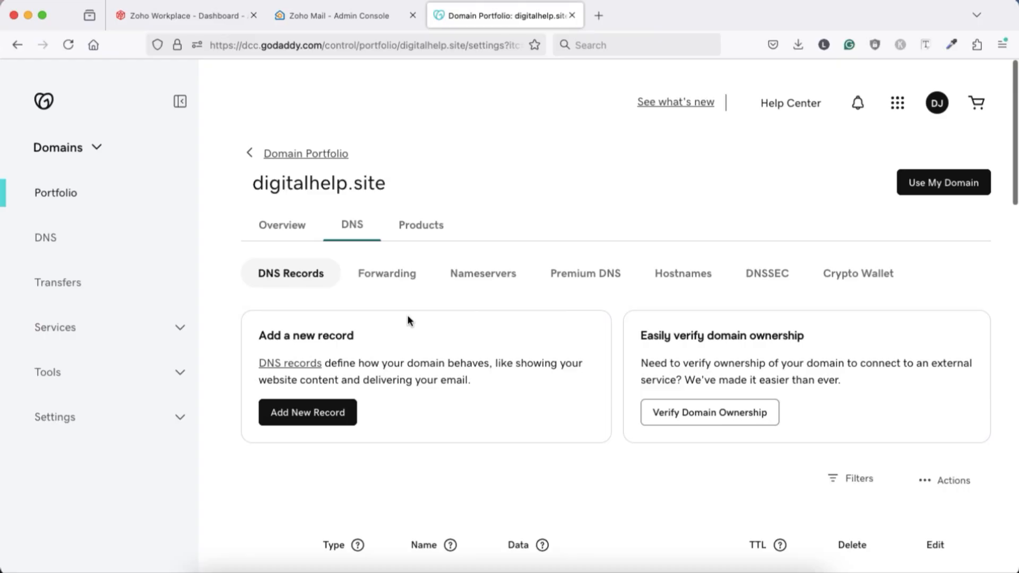
click(314, 413)
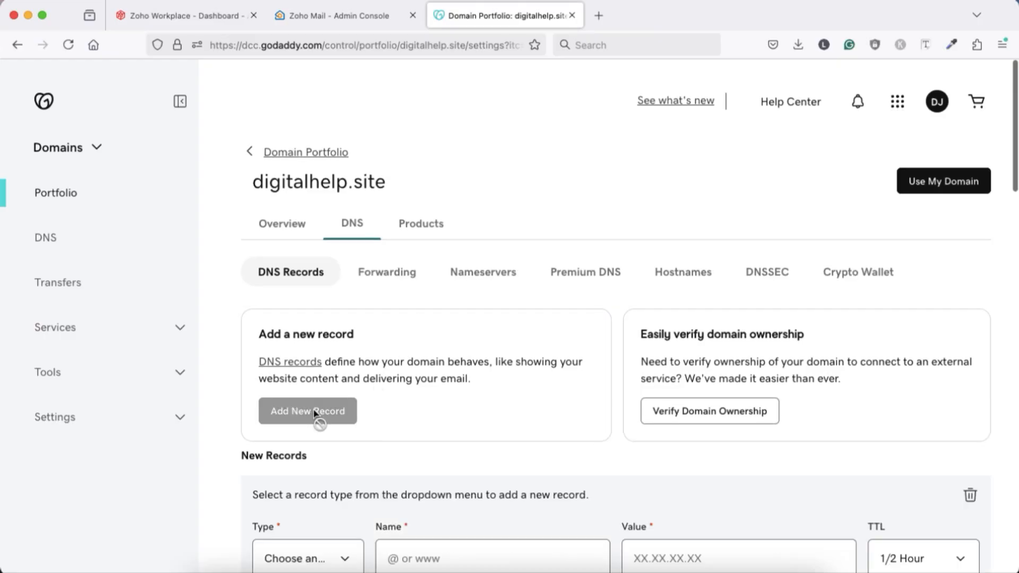
scroll(354, 449, down, 3)
click(345, 451)
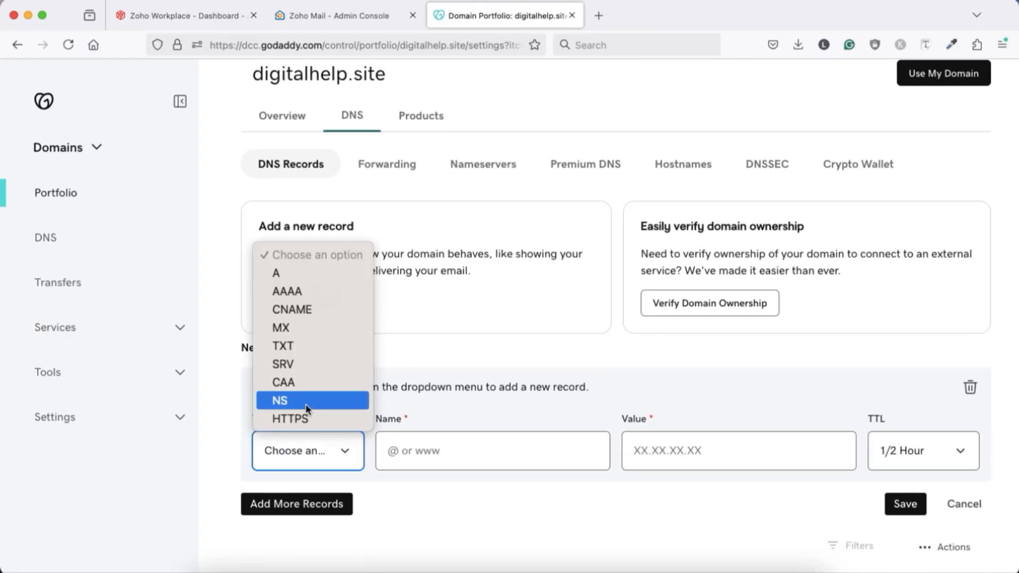
click(294, 336)
Step: Copy mx.zoho.in from Zoho and save the GoDaddy MX record with name @, priority 10 and that value
click(374, 17)
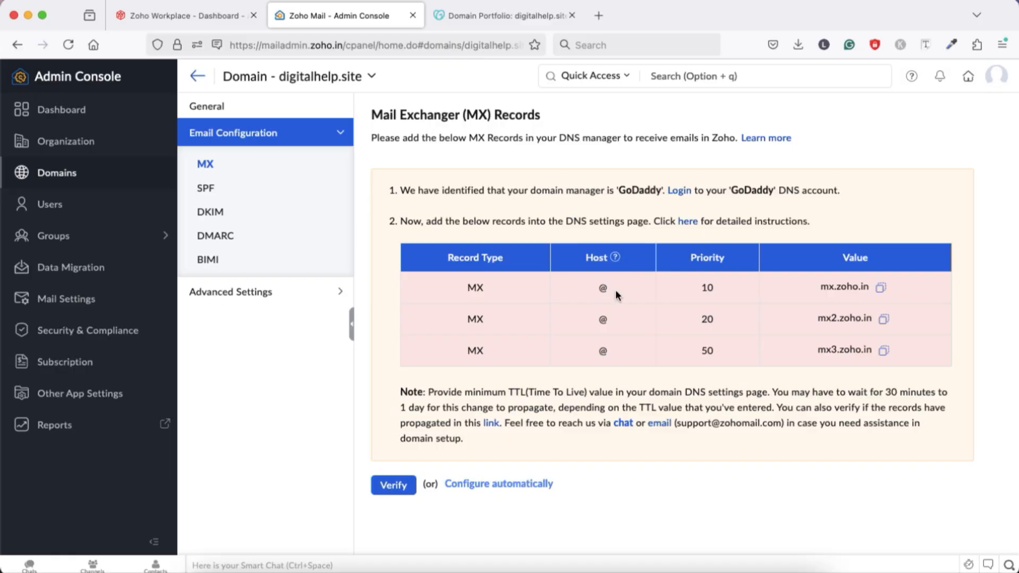
click(879, 288)
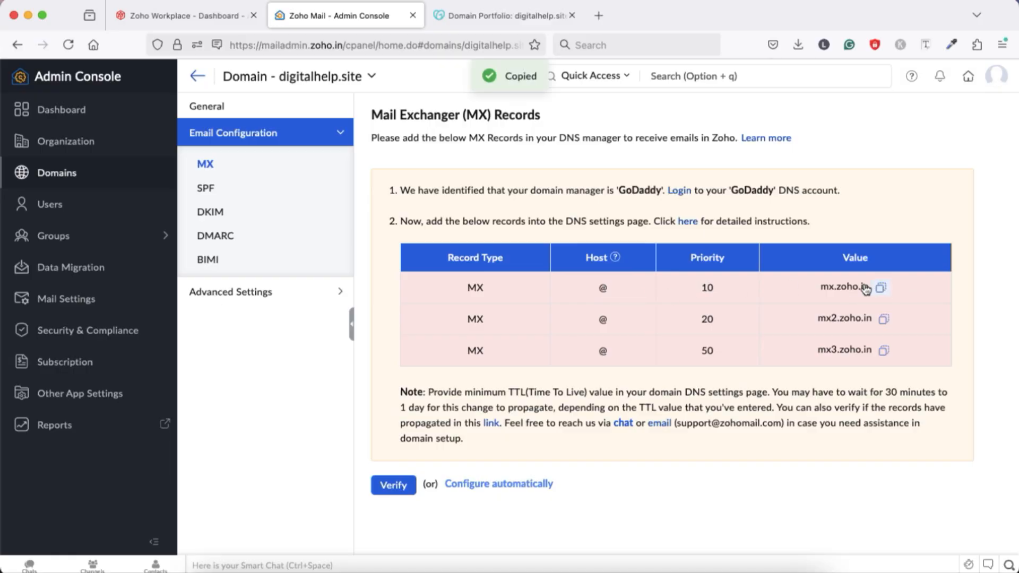
click(479, 17)
click(391, 450)
text(@)
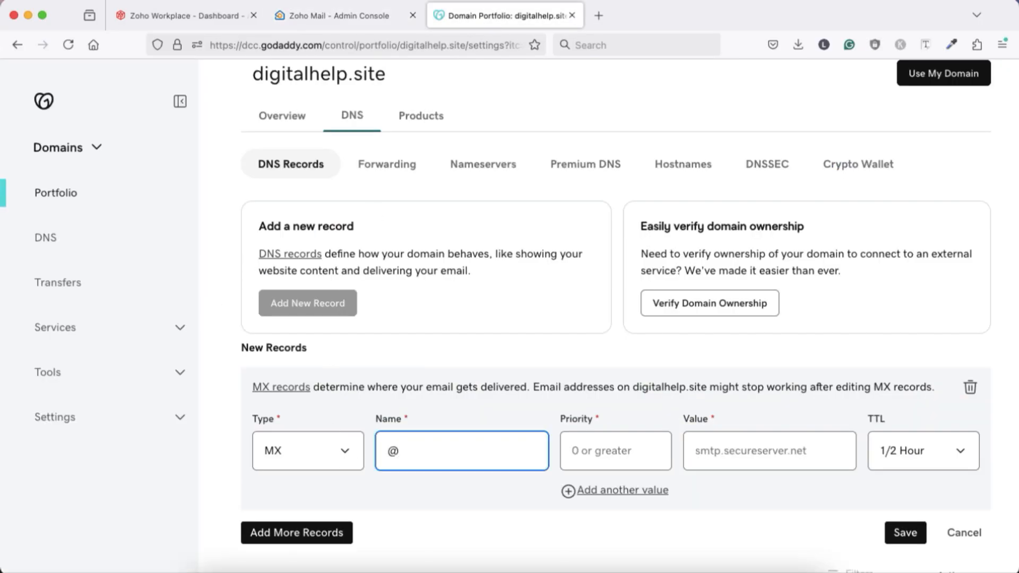
click(596, 456)
text(10)
click(754, 447)
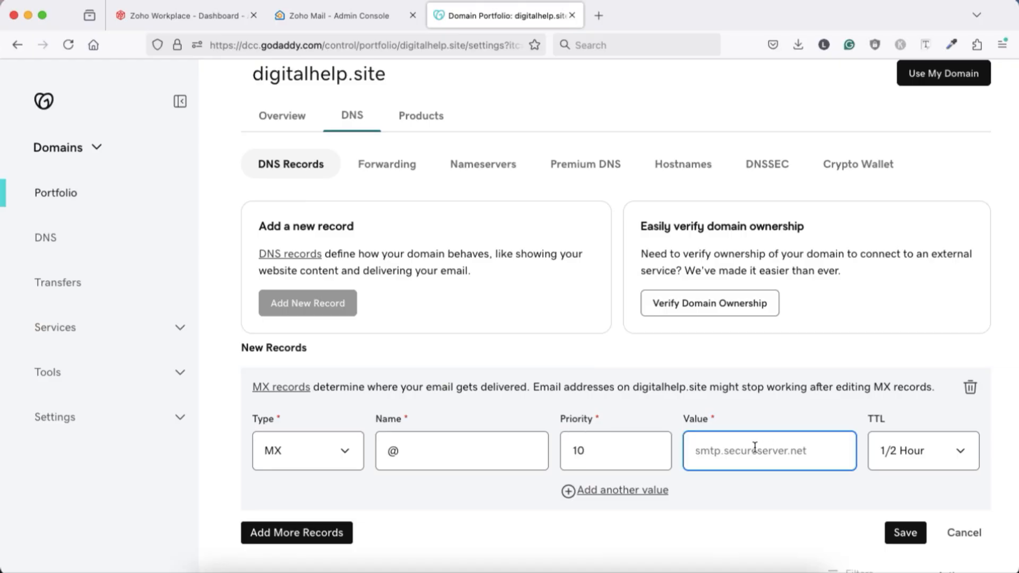
key(super+v)
click(902, 532)
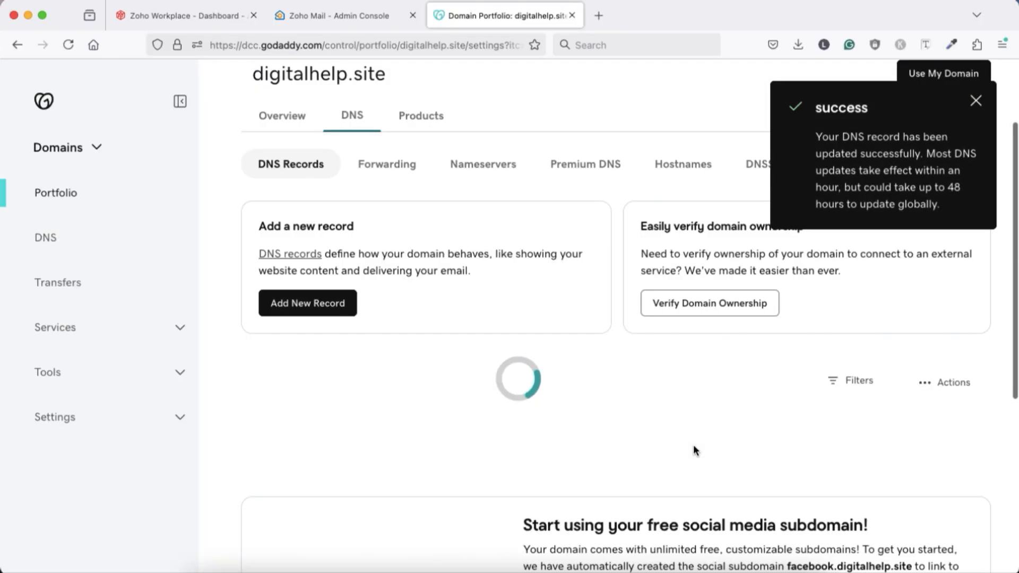
Step: Copy mx2.zoho.in from Zoho's MX record table and start a new DNS record of type MX in GoDaddy
click(325, 18)
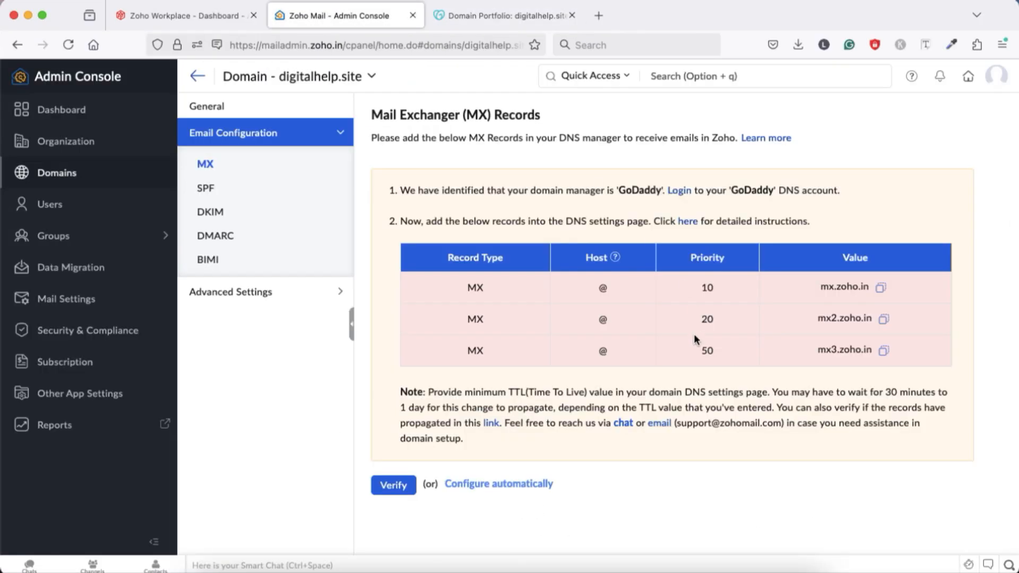
click(884, 320)
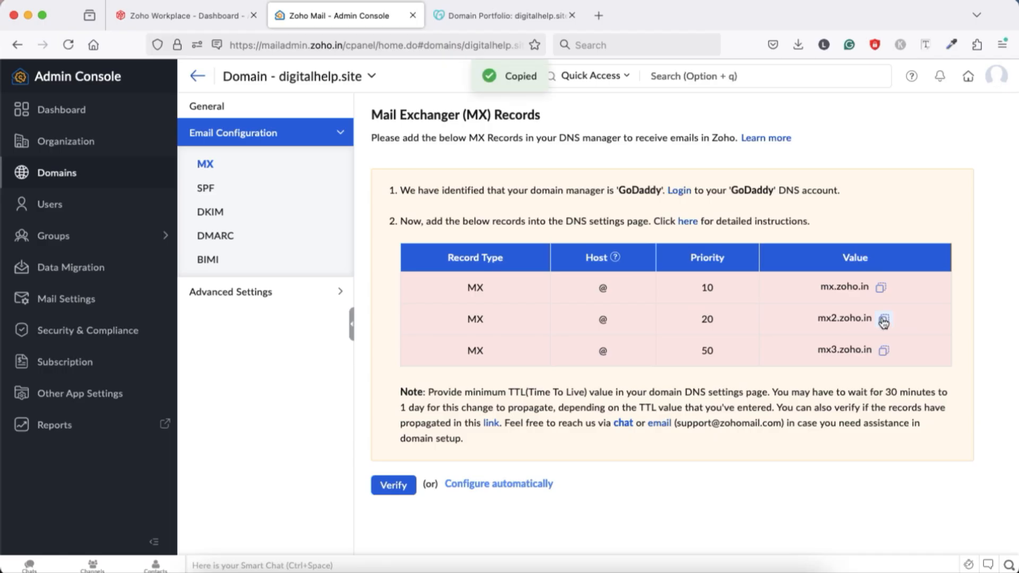
click(467, 16)
click(336, 303)
click(332, 455)
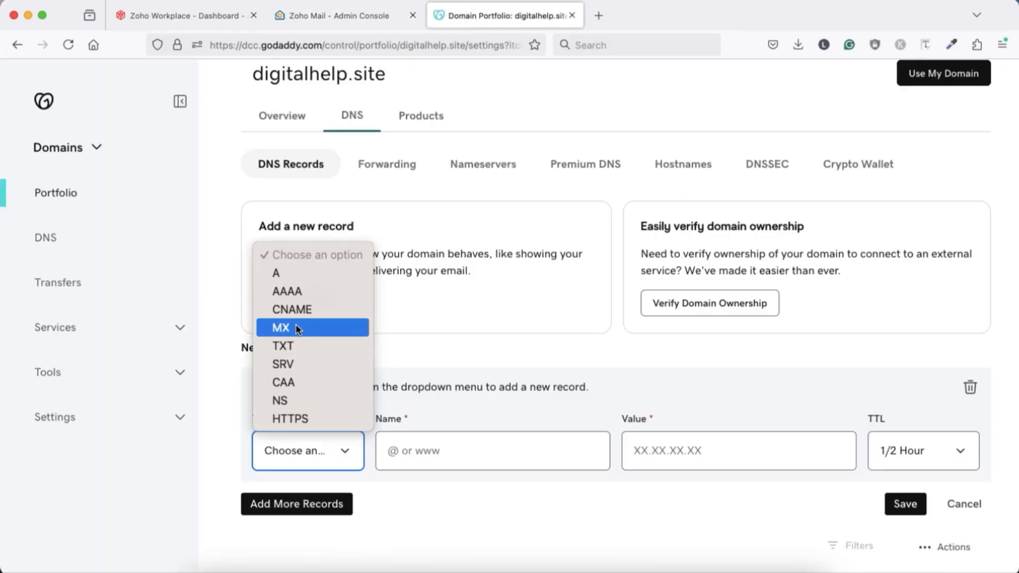
click(292, 326)
Step: Fill in the new GoDaddy MX record with name @, priority 20 and value mx2.zoho.in, and save it
click(391, 450)
text(@)
click(582, 455)
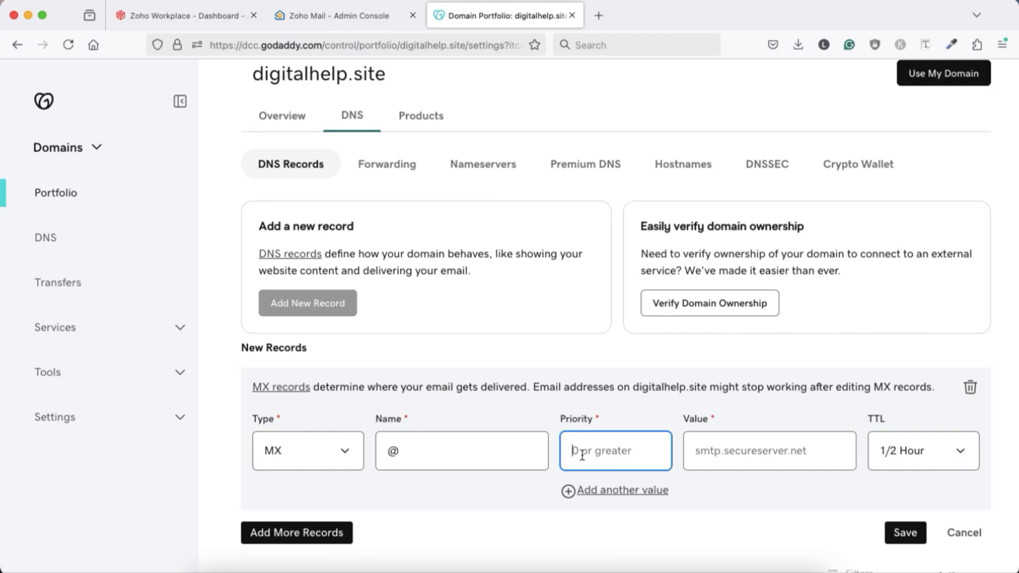
text(20)
click(711, 458)
key(super+v)
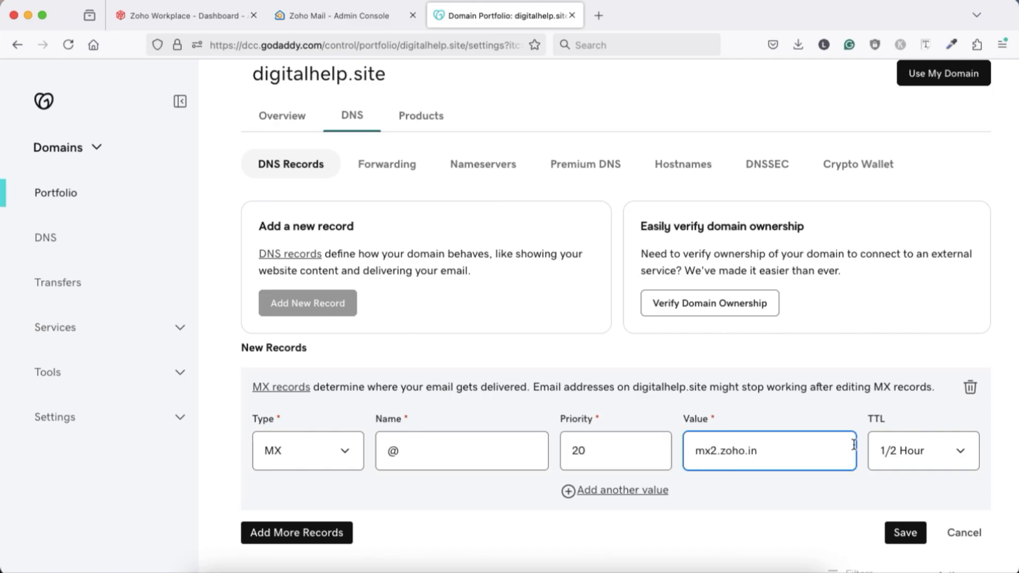
click(921, 457)
click(911, 445)
click(904, 532)
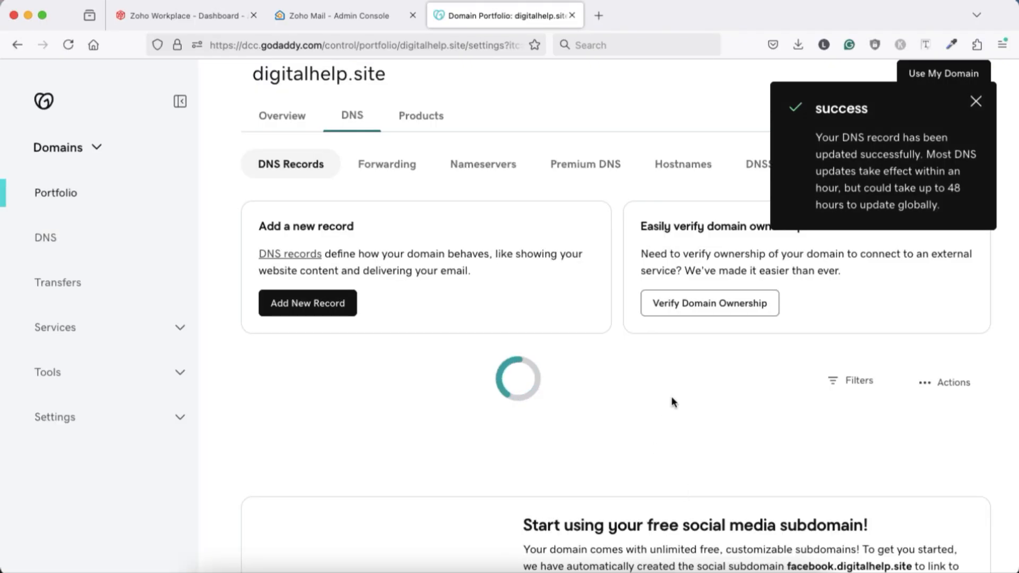
Step: Copy mx3.zoho.in from Zoho's MX record table and start another DNS record of type MX in GoDaddy
click(340, 16)
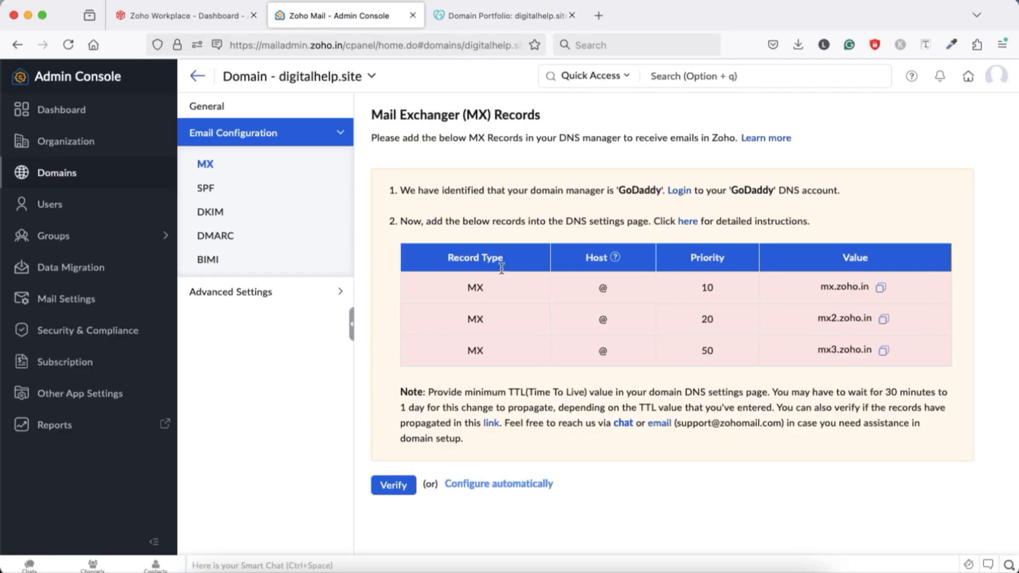
click(883, 350)
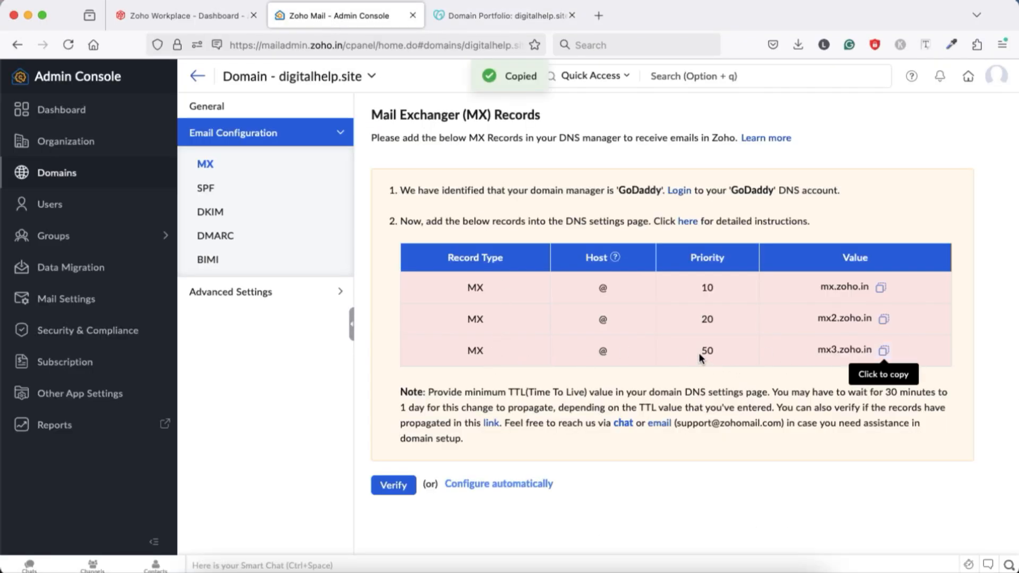
click(478, 15)
click(323, 301)
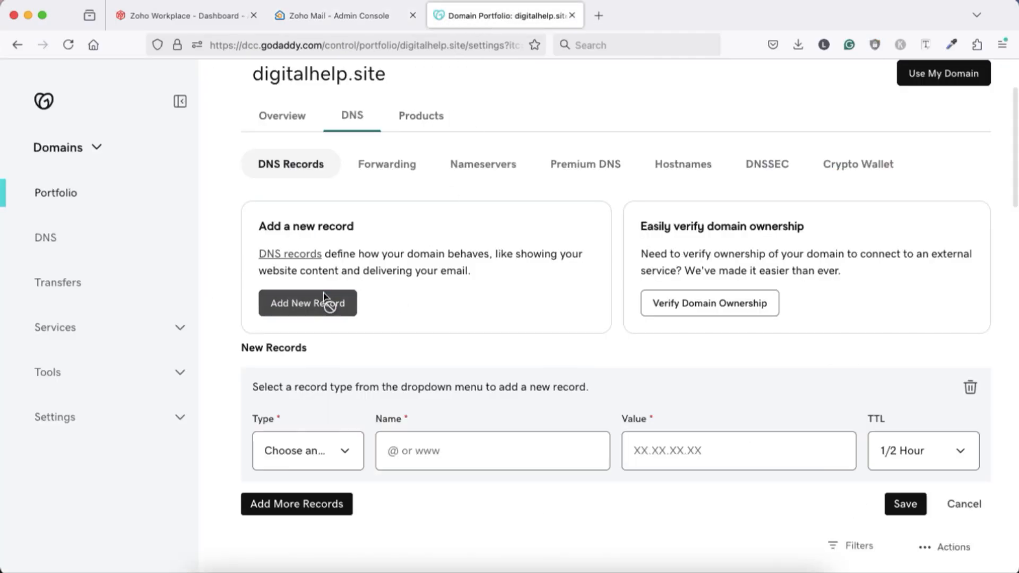
click(327, 461)
click(282, 328)
Step: Fill in the new GoDaddy MX record with name @, priority 50 and value mx3.zoho.in, and save it
click(421, 451)
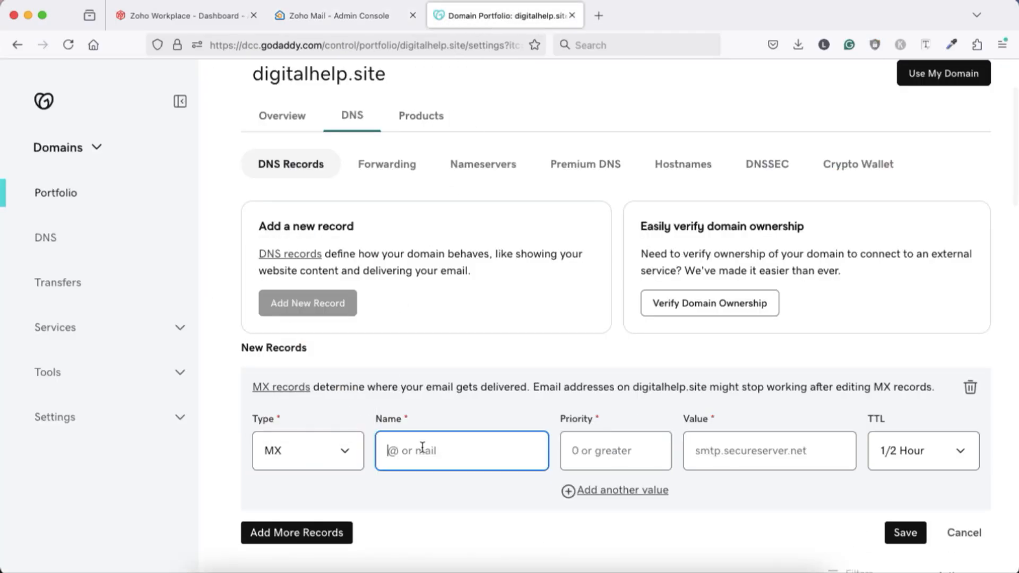
text(@)
click(588, 448)
text(4)
key(BackSpace)
text(50)
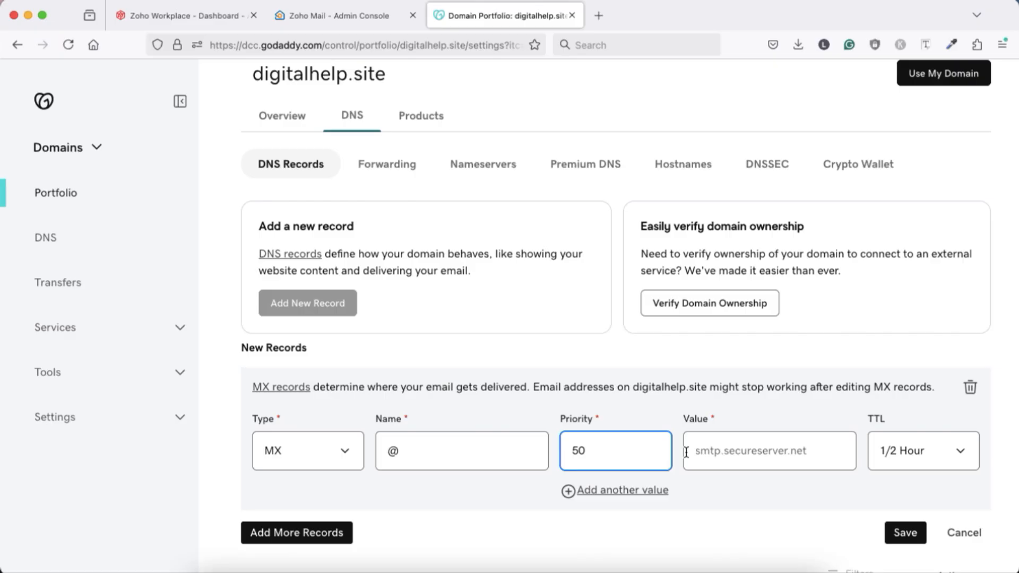
click(685, 452)
key(ctrl+v)
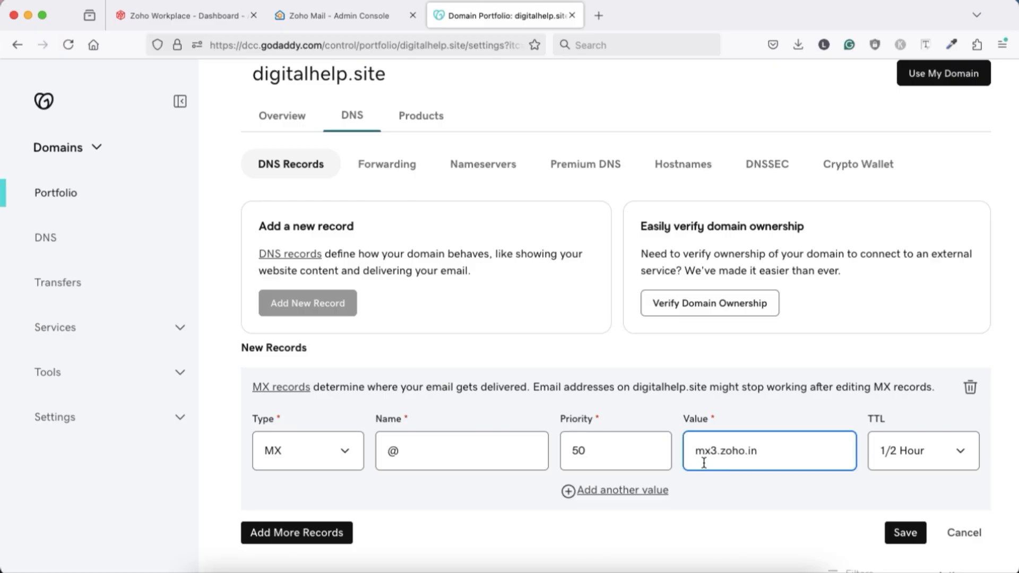
click(908, 533)
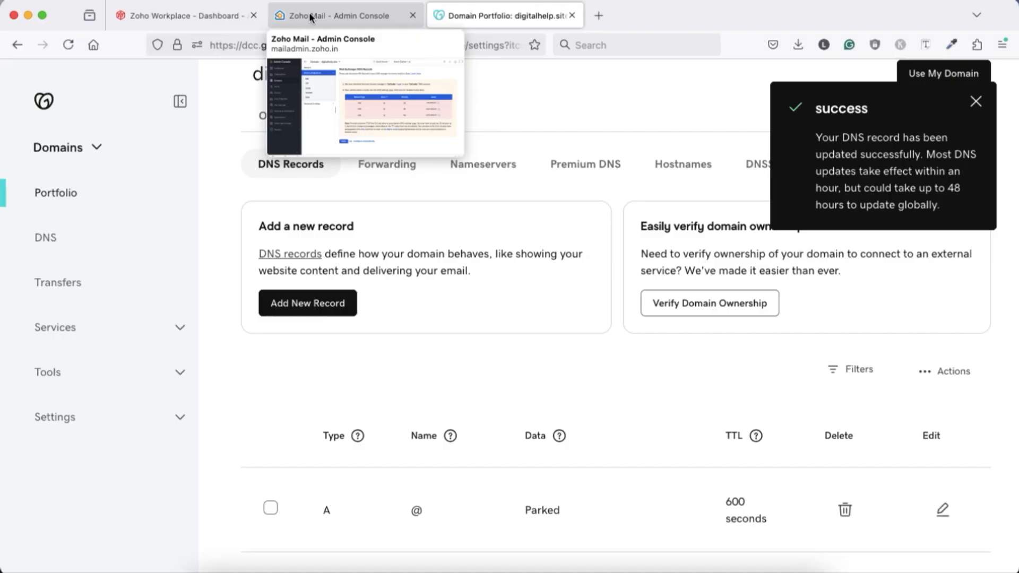
Step: Try to verify the MX records in Zoho and open the manual SPF configuration for digitalhelp.site
click(312, 16)
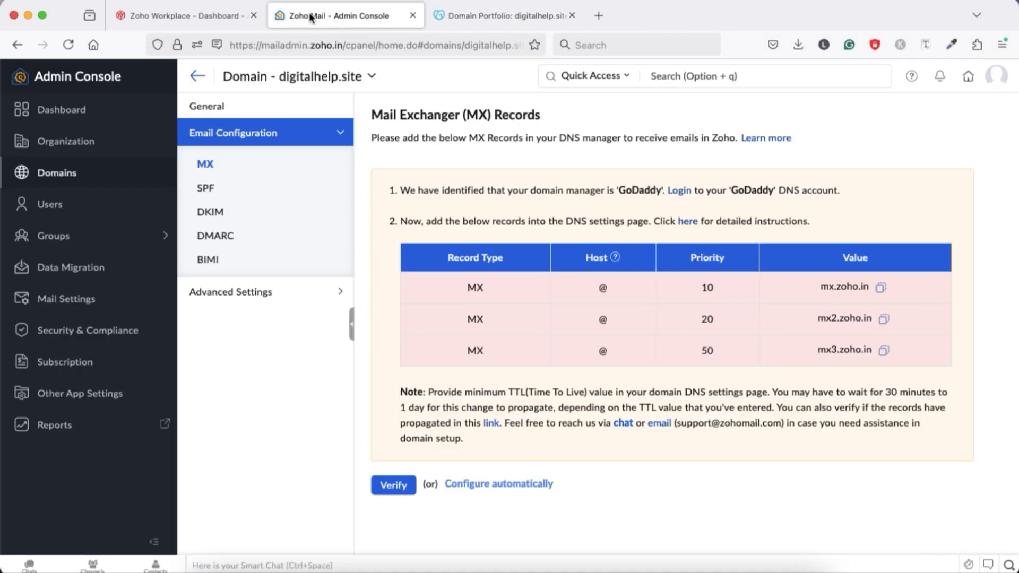
click(392, 485)
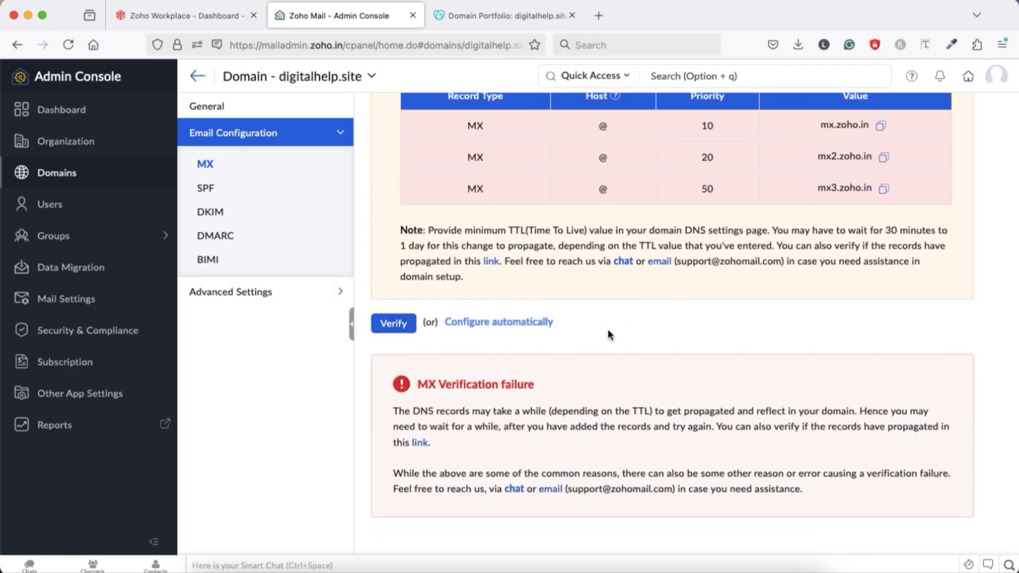
click(206, 190)
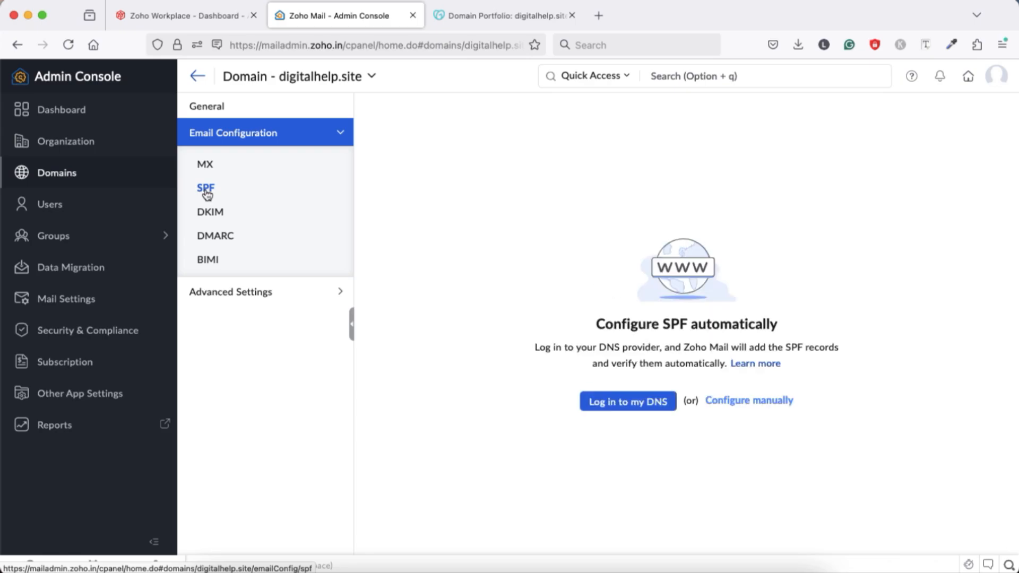
click(727, 403)
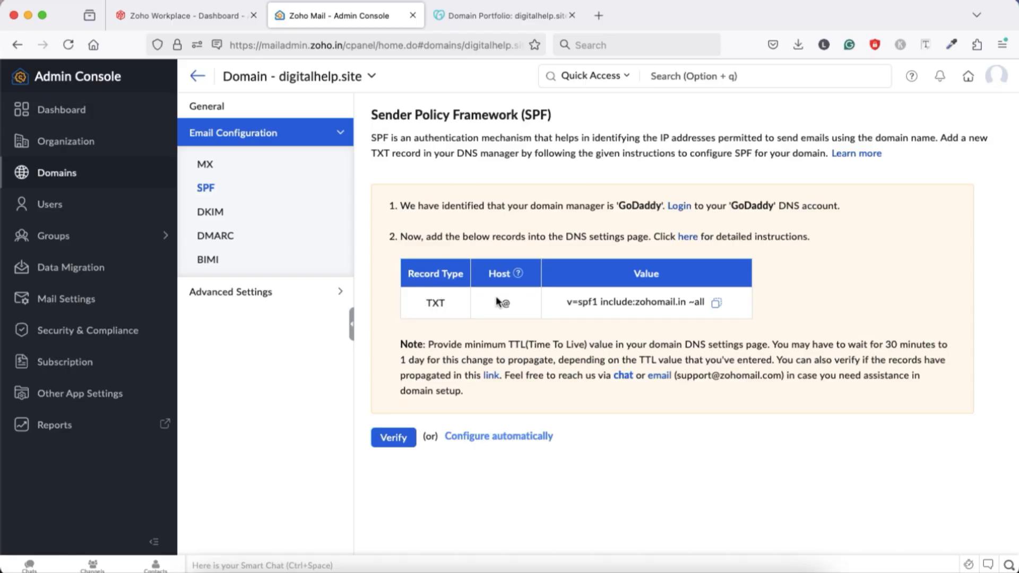
Step: Copy the SPF value v=spf1 include:zohomail.in ~all from Zoho and start a new DNS record of type TXT in GoDaddy
click(717, 307)
click(478, 15)
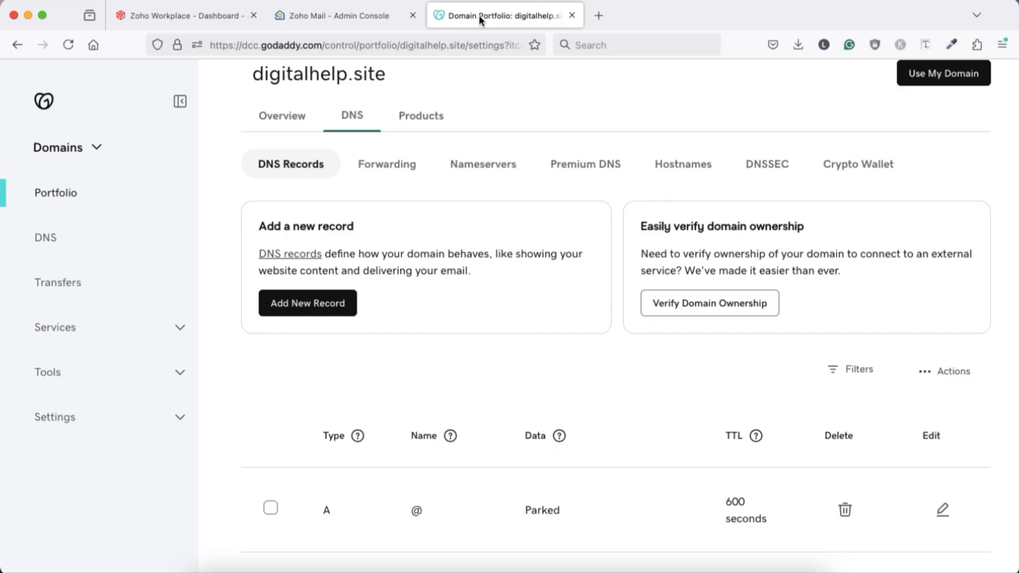
click(290, 312)
click(326, 455)
click(286, 344)
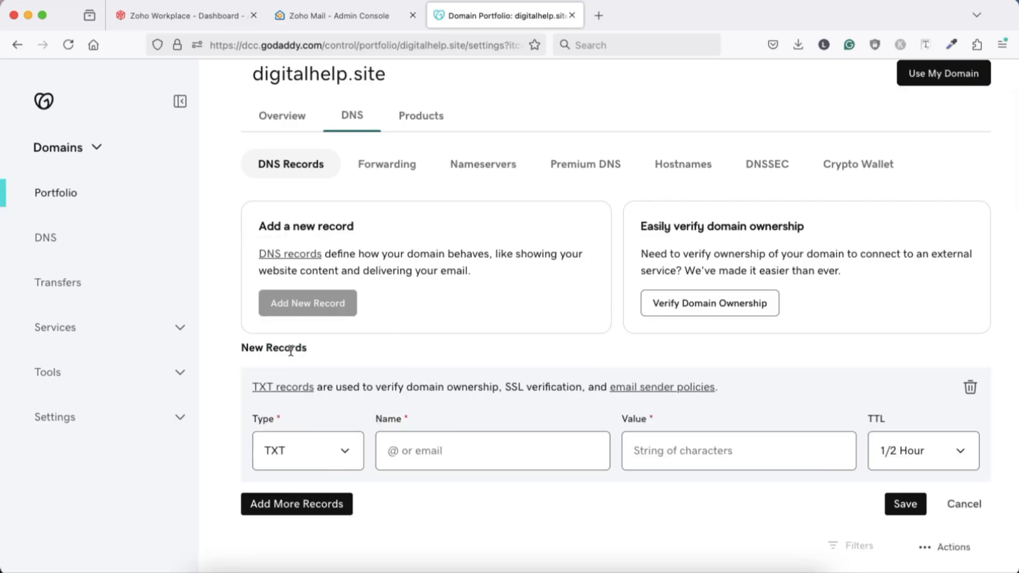
Step: Fill in the GoDaddy TXT record with name @ and value v=spf1 include:zohomail.in ~all, and save it
click(412, 455)
text(@)
click(662, 458)
key(super+v)
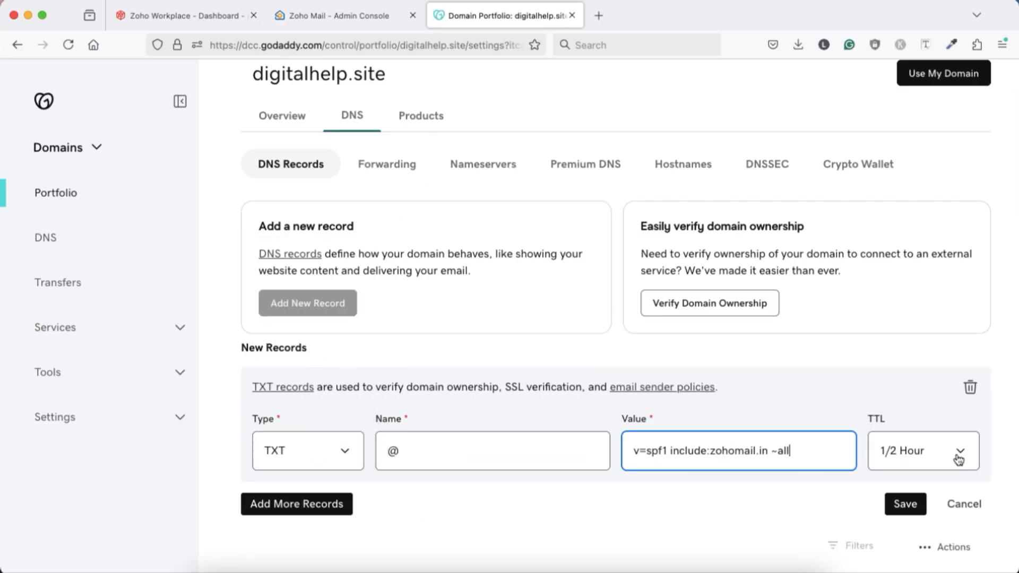
click(904, 504)
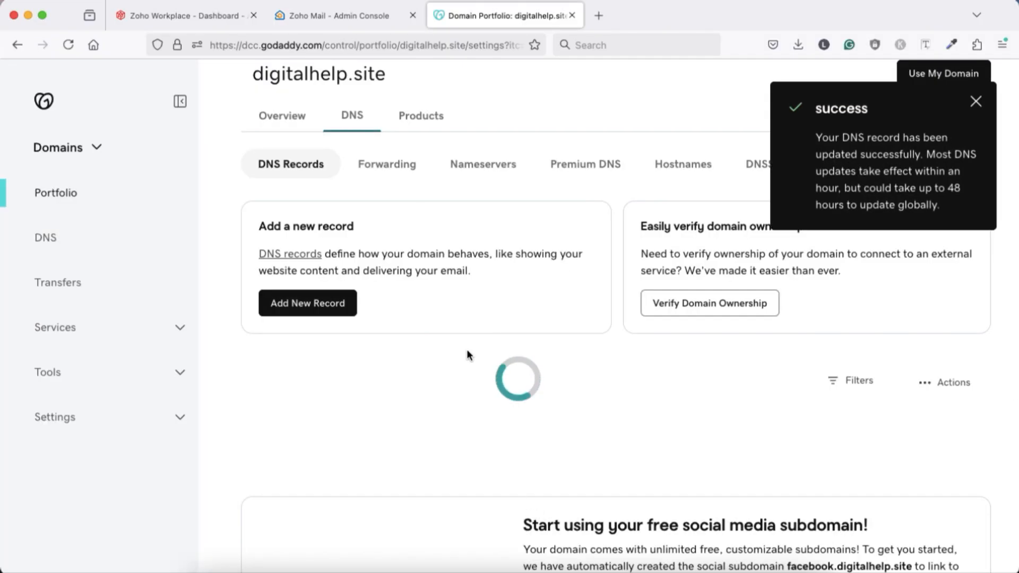
Step: Review Zoho's DKIM, DMARC, BIMI and MX settings for digitalhelp.site and reload the MX configuration
click(340, 16)
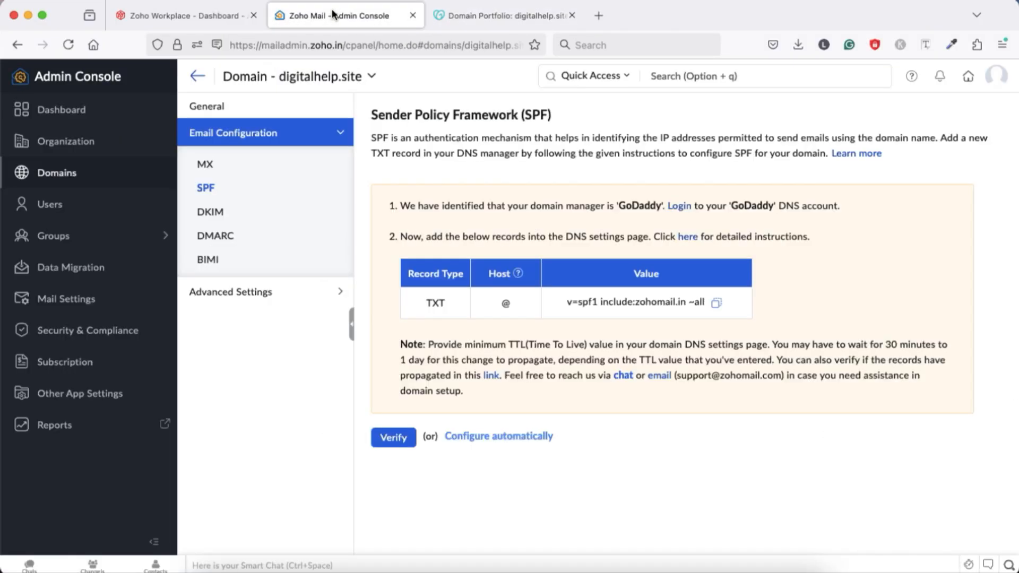
click(227, 216)
click(223, 235)
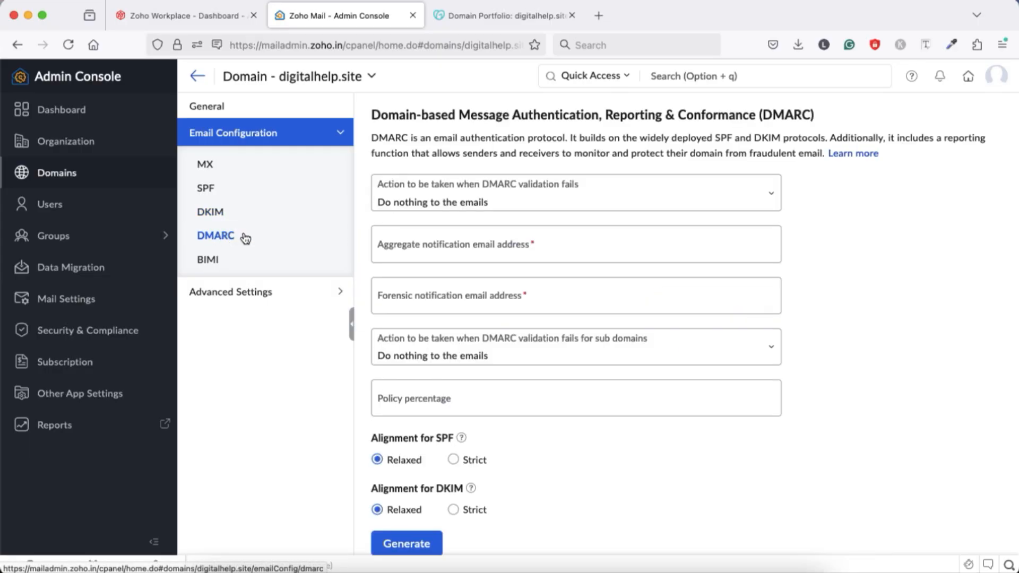
click(207, 262)
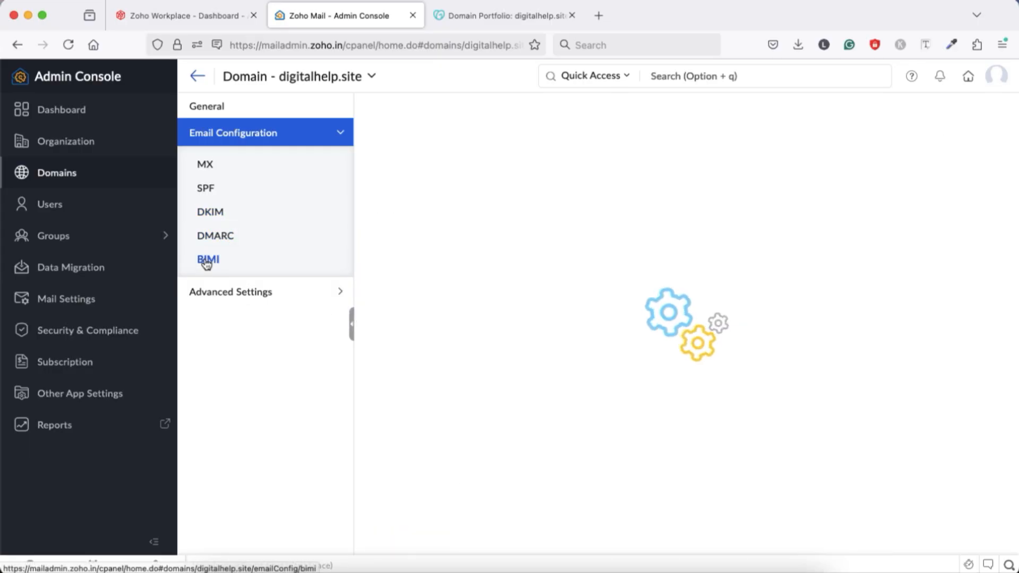
click(223, 164)
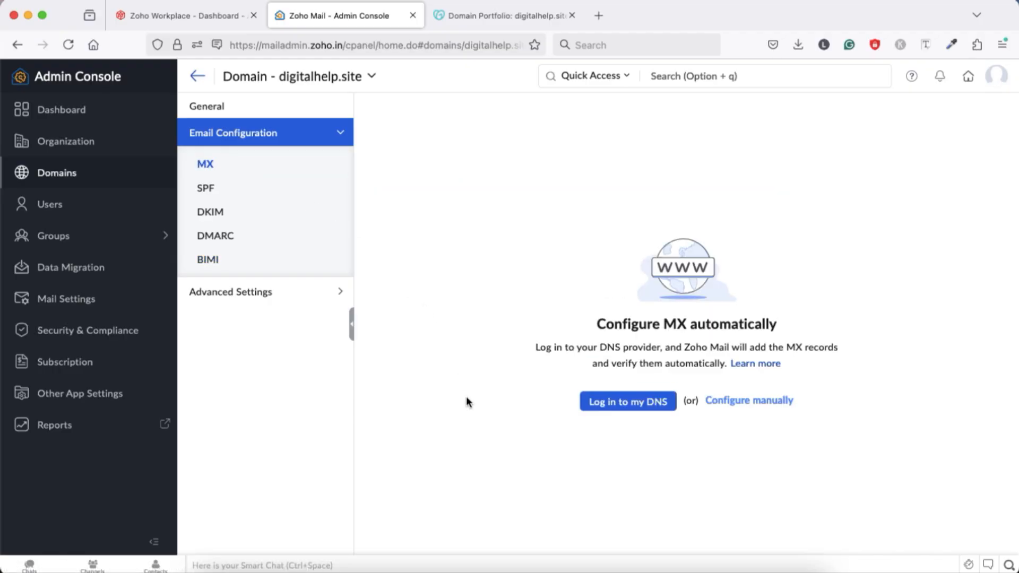
click(68, 44)
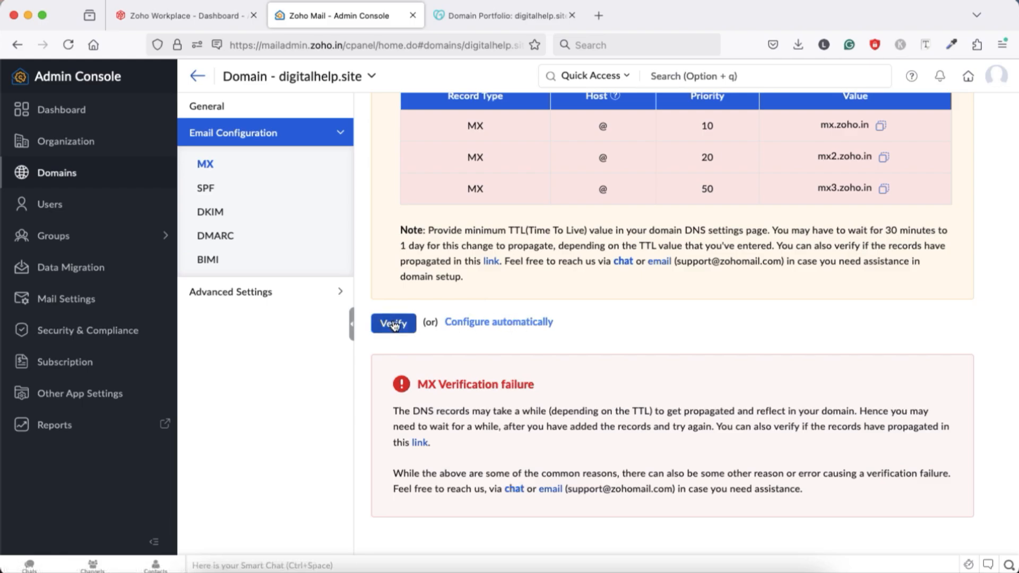
Step: Check the MX, SPF and DKIM settings of digitalhelp.site in Zoho and return to the domain list
click(234, 164)
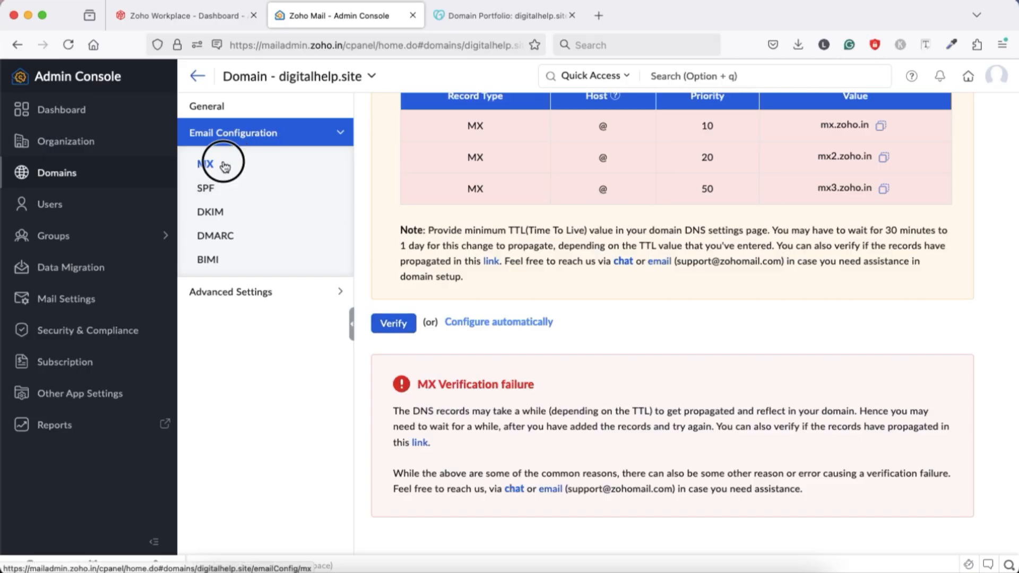
click(226, 193)
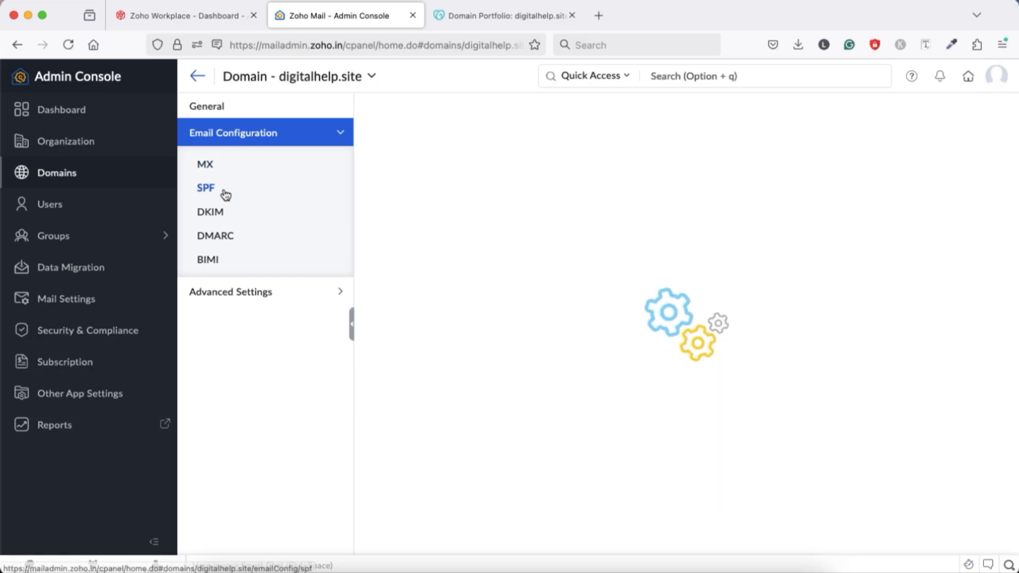
click(243, 212)
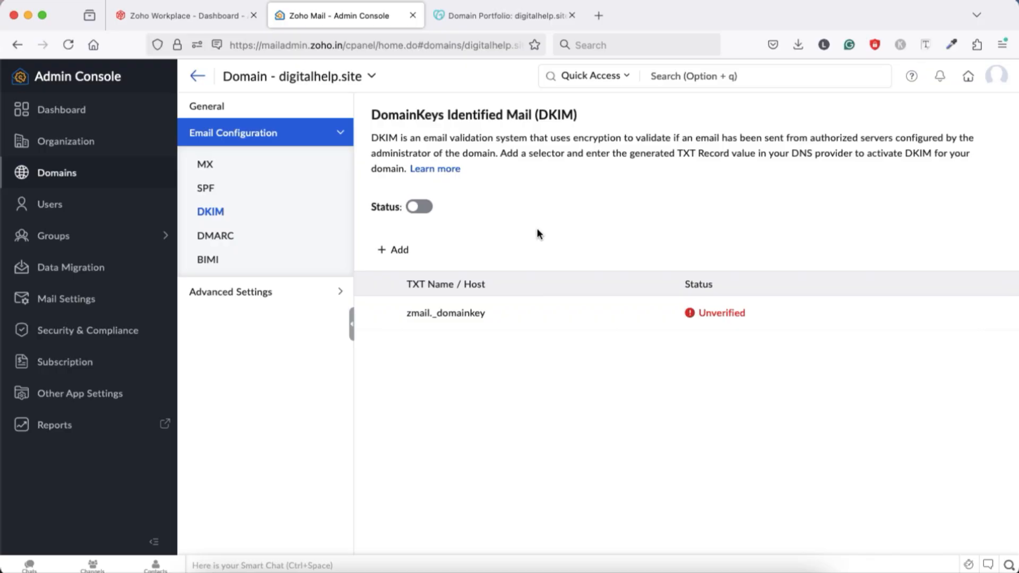
click(198, 75)
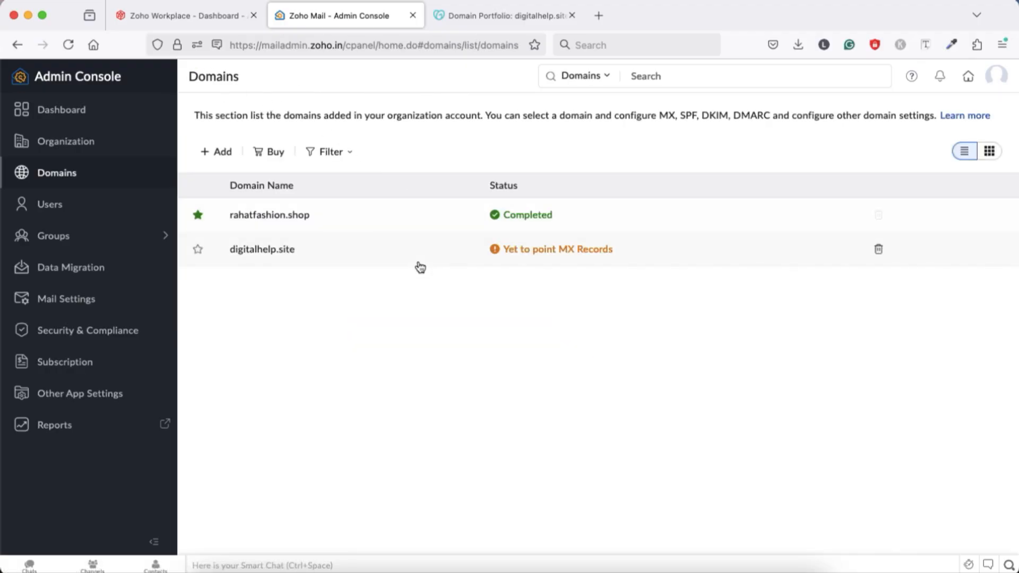